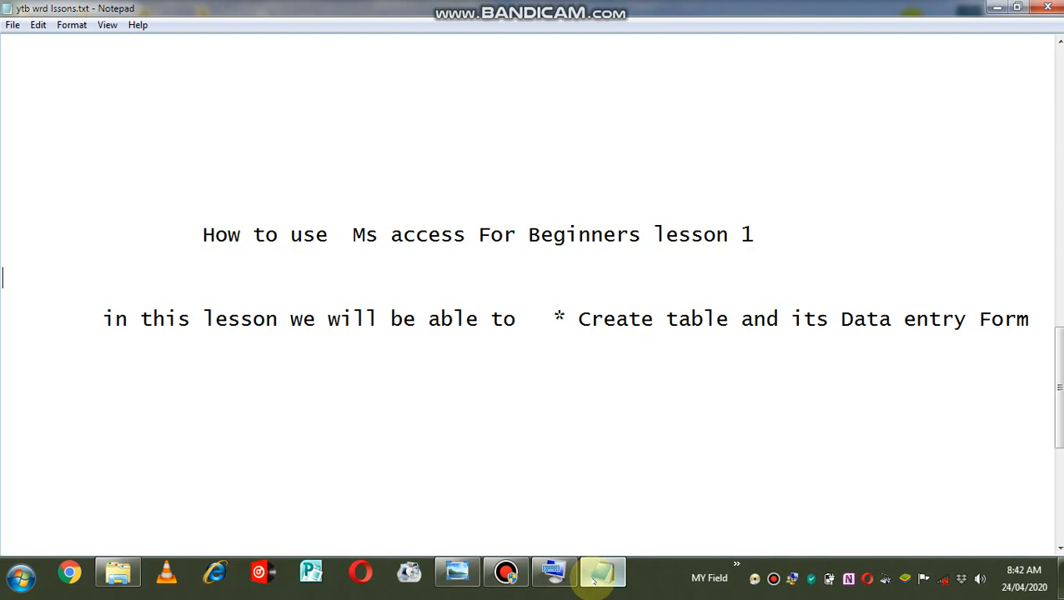
Step: Switch from the notes to the desktop, launch Microsoft Access 2010 and close the Office activation wizard
click(594, 581)
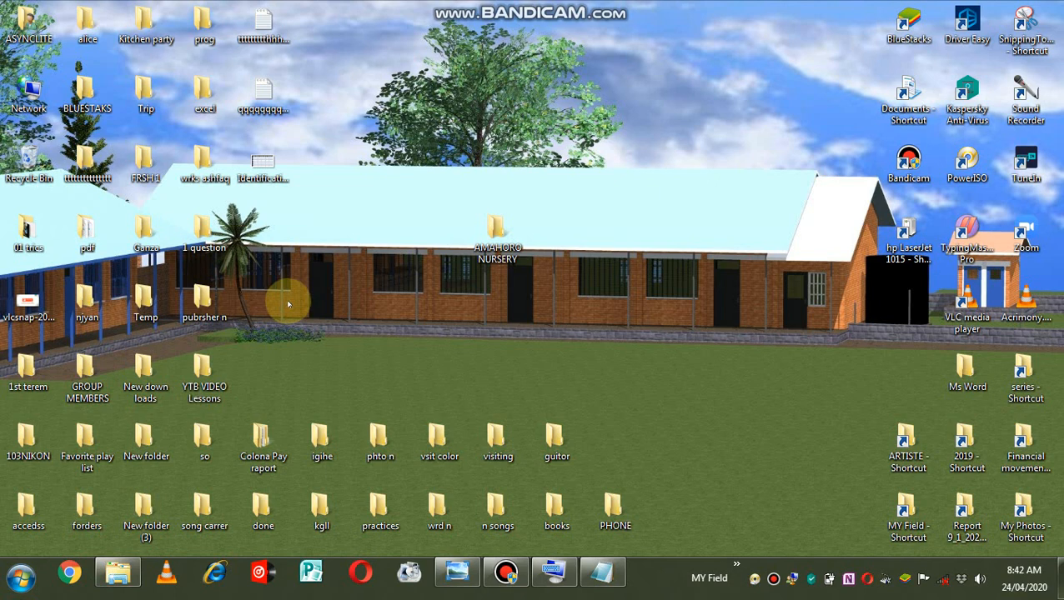
click(20, 575)
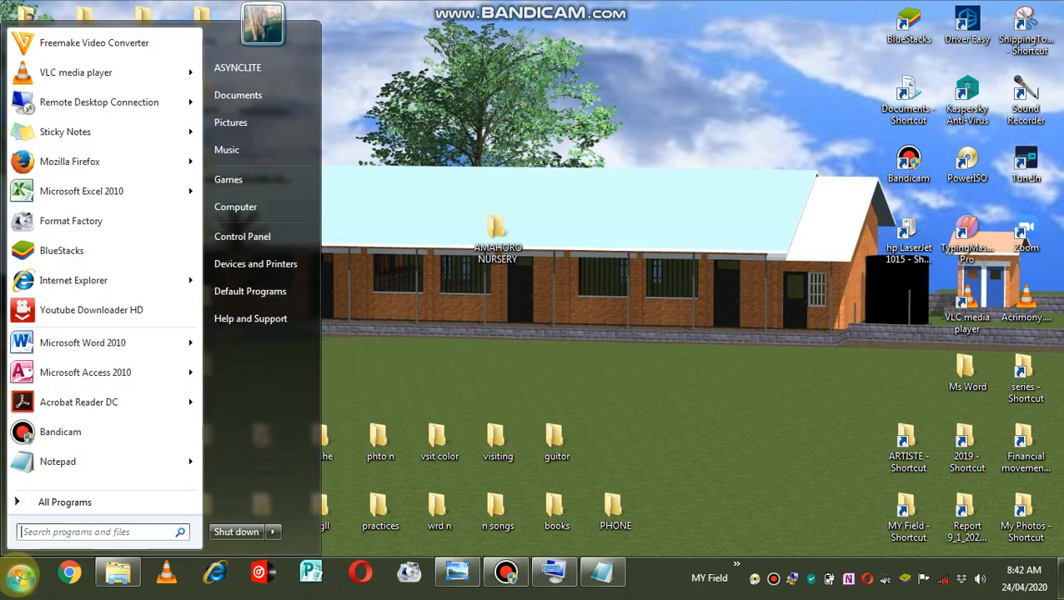
click(47, 502)
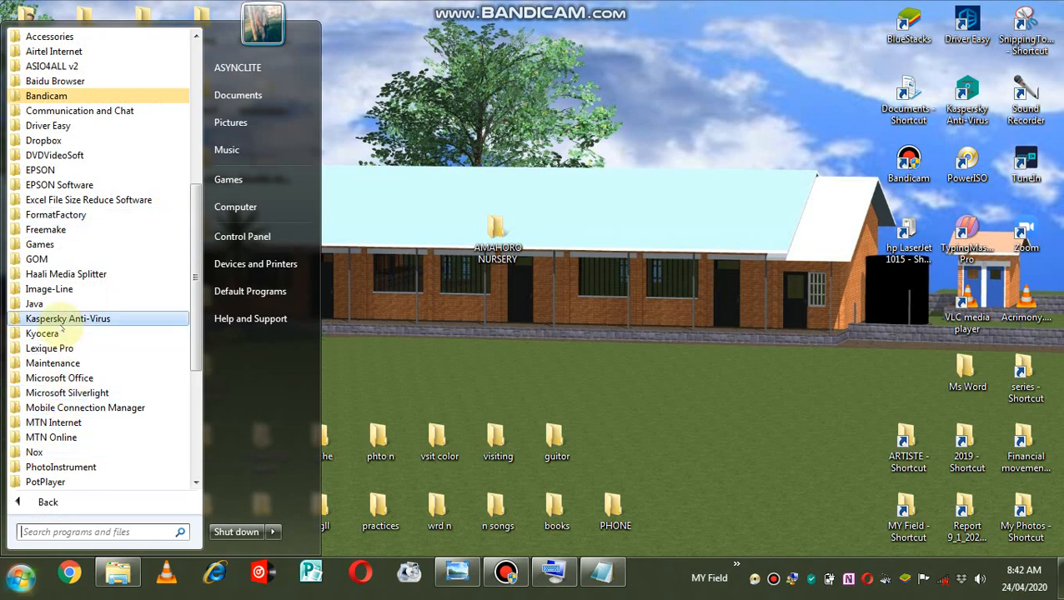
click(69, 381)
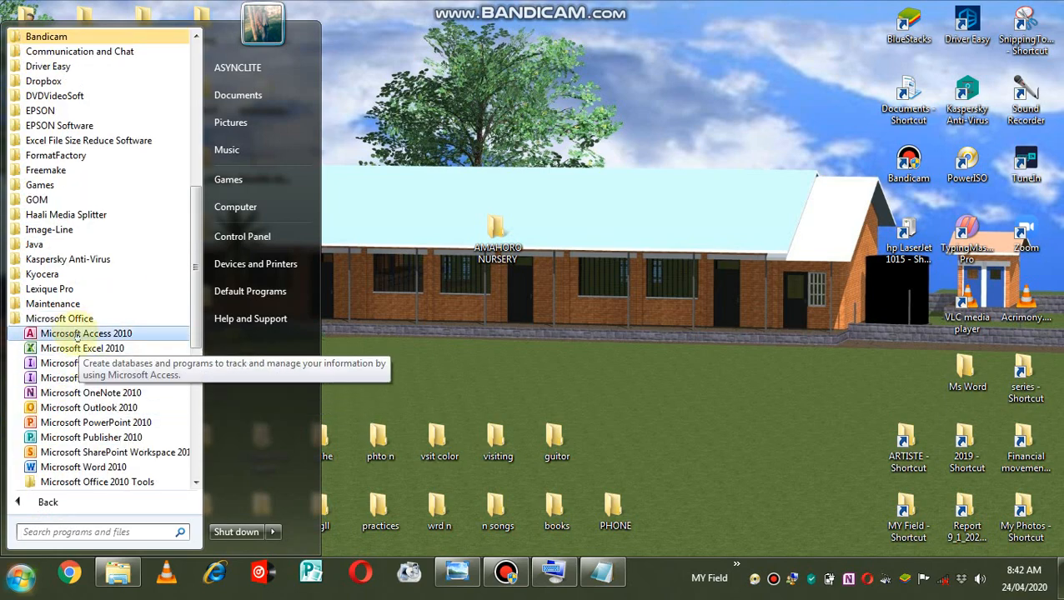
click(77, 334)
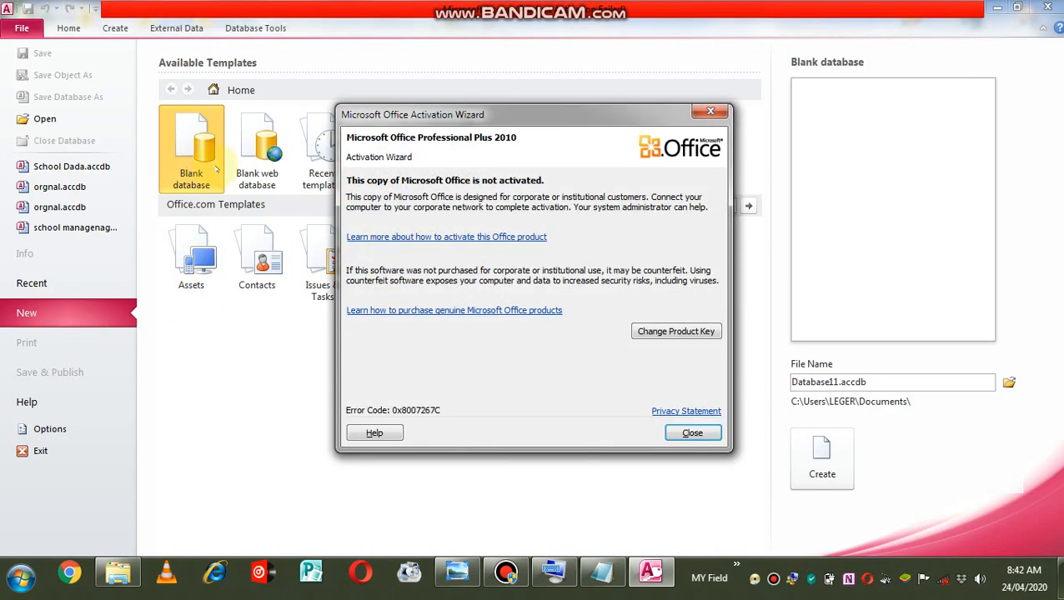
click(680, 434)
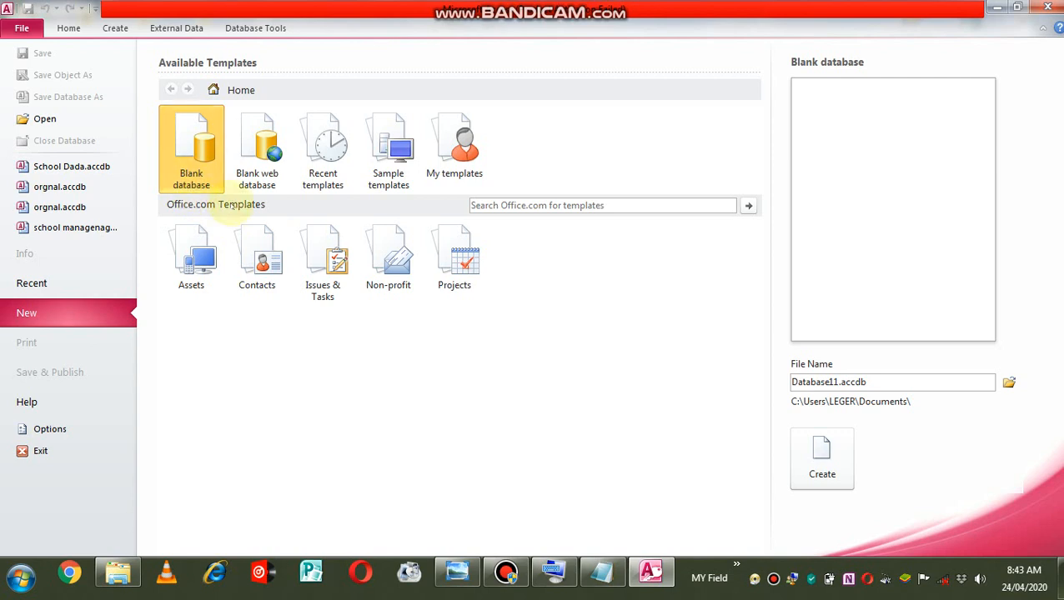
double_click(843, 382)
drag(794, 382, 873, 371)
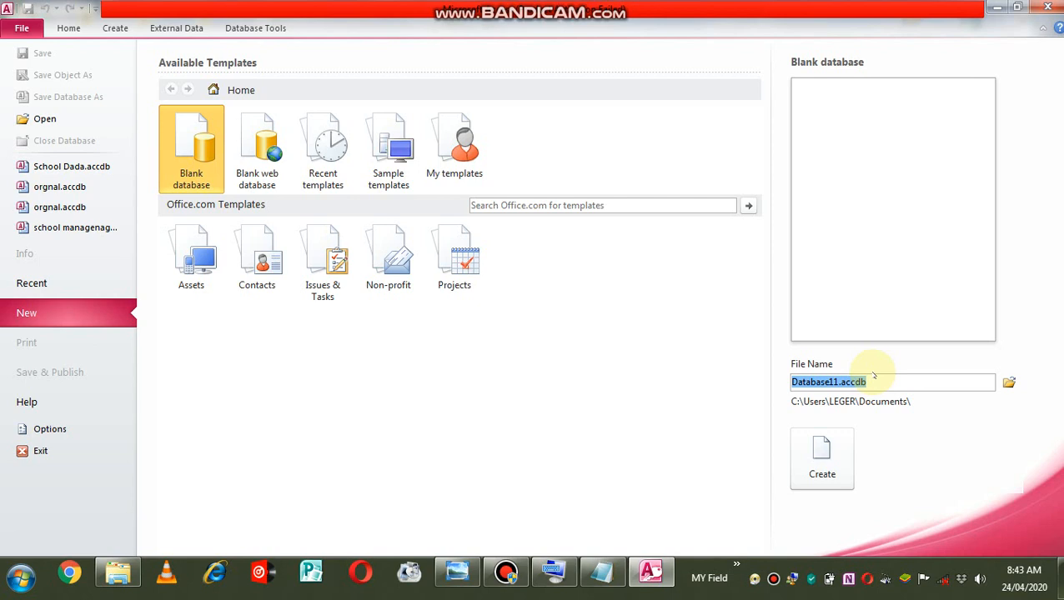
text(s)
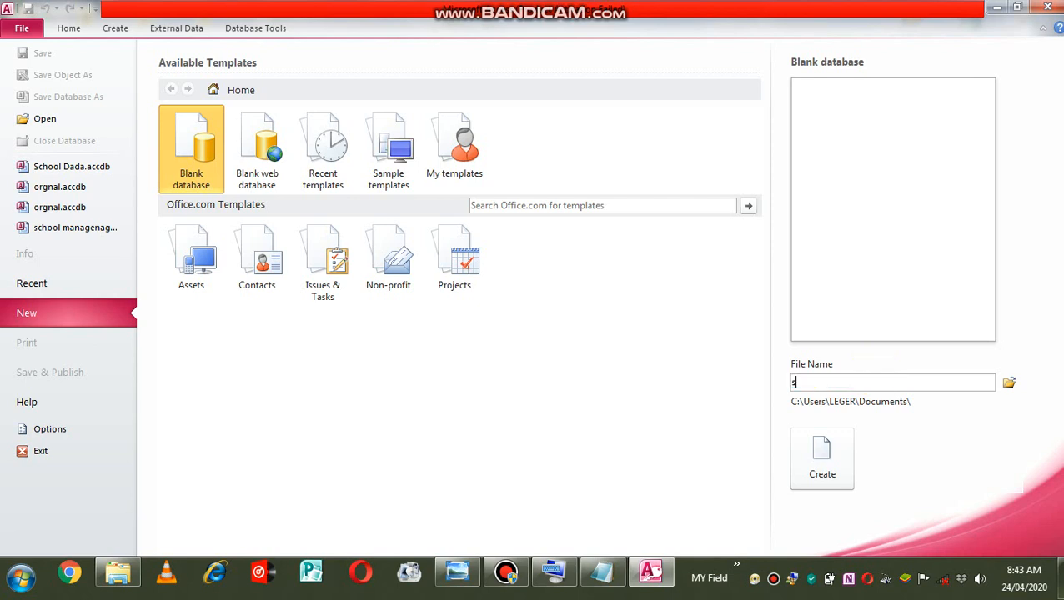
text(chool Da)
key(BackSpace)
key(BackSpace)
key(BackSpace)
key(BackSpace)
key(BackSpace)
key(BackSpace)
key(BackSpace)
key(BackSpace)
key(BackSpace)
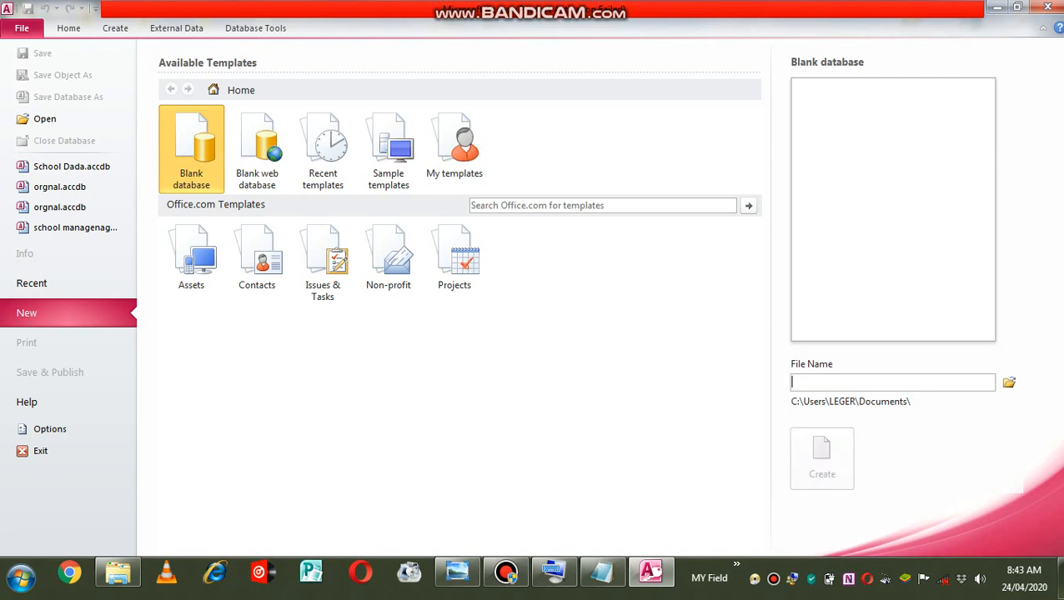
Step: Name the new blank database file StudentData, without a space
text(Stude)
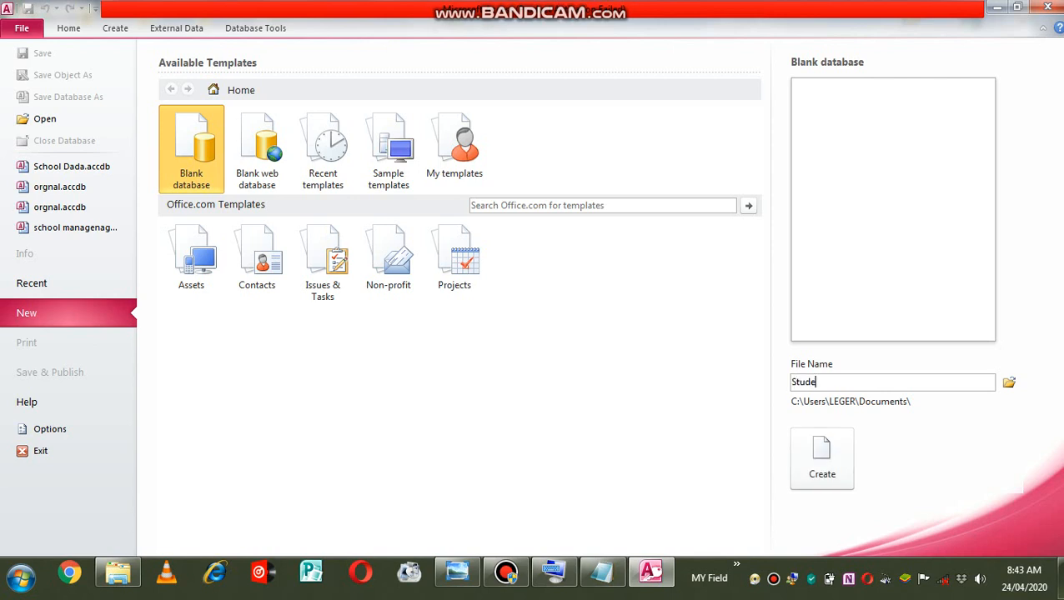
text(nt Data)
click(824, 382)
key(BackSpace)
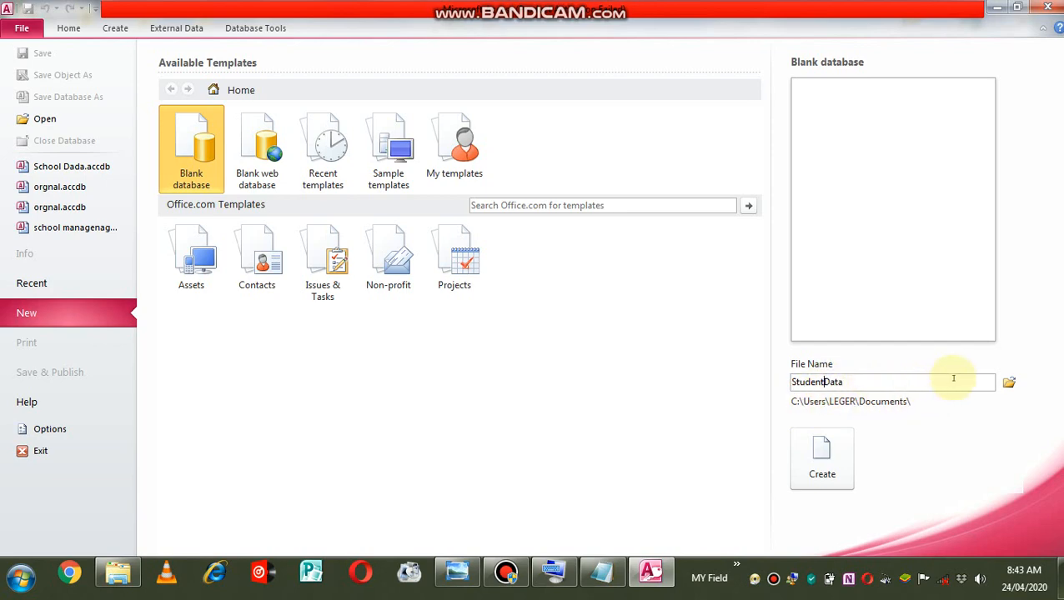
Step: Create the database in the AMAHORO NURSERY folder on the Desktop and close the Field List
click(1009, 382)
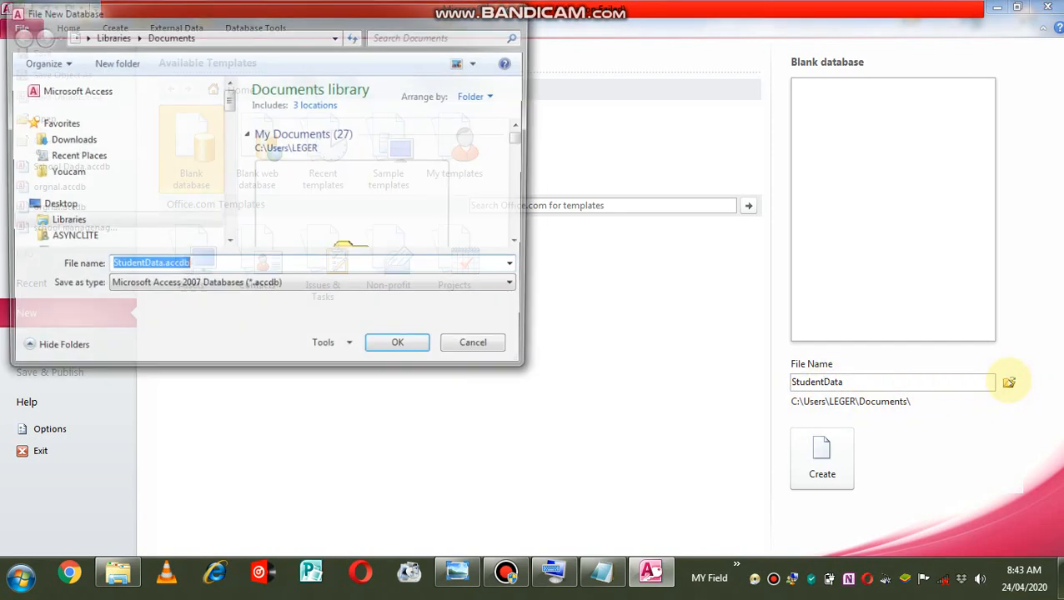
click(93, 206)
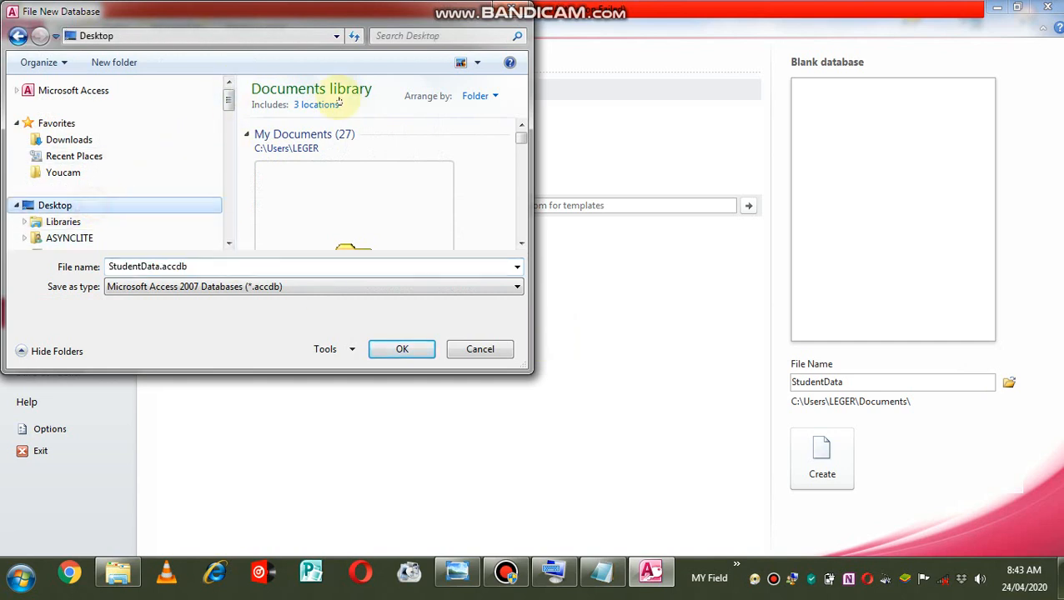
click(427, 37)
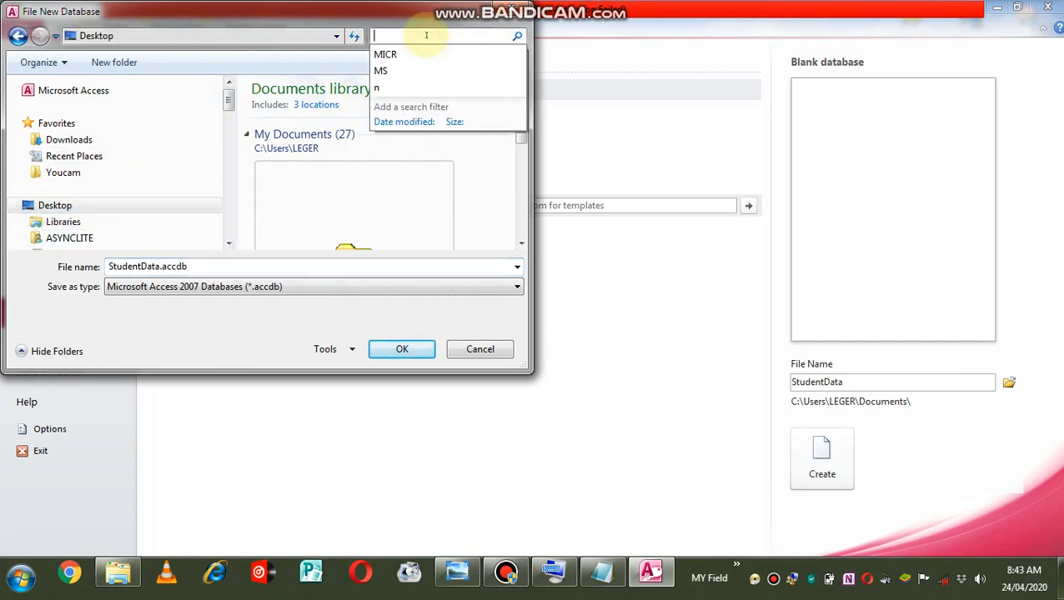
text(Ama)
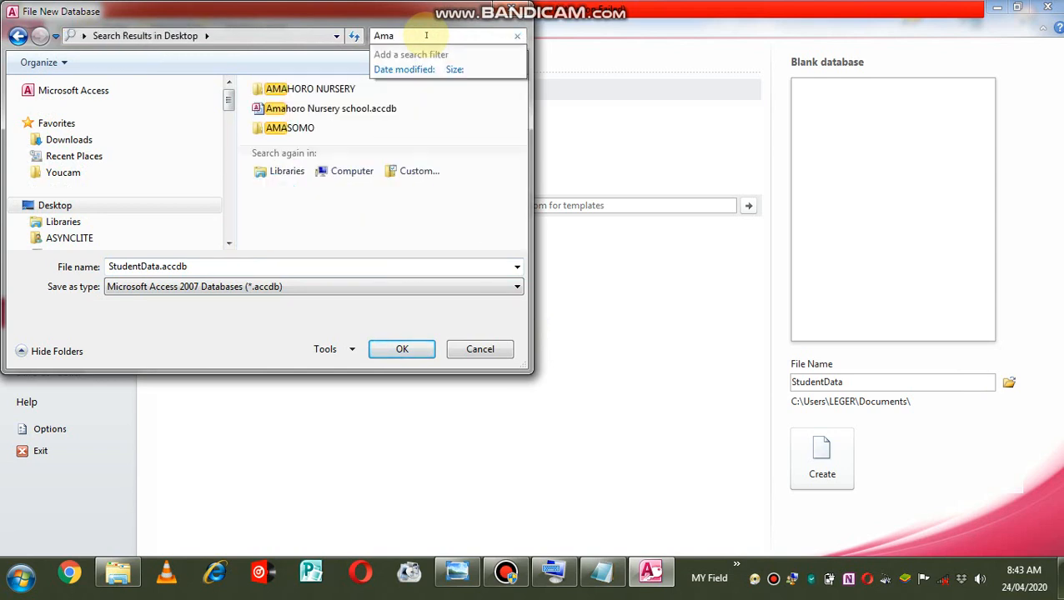
click(345, 90)
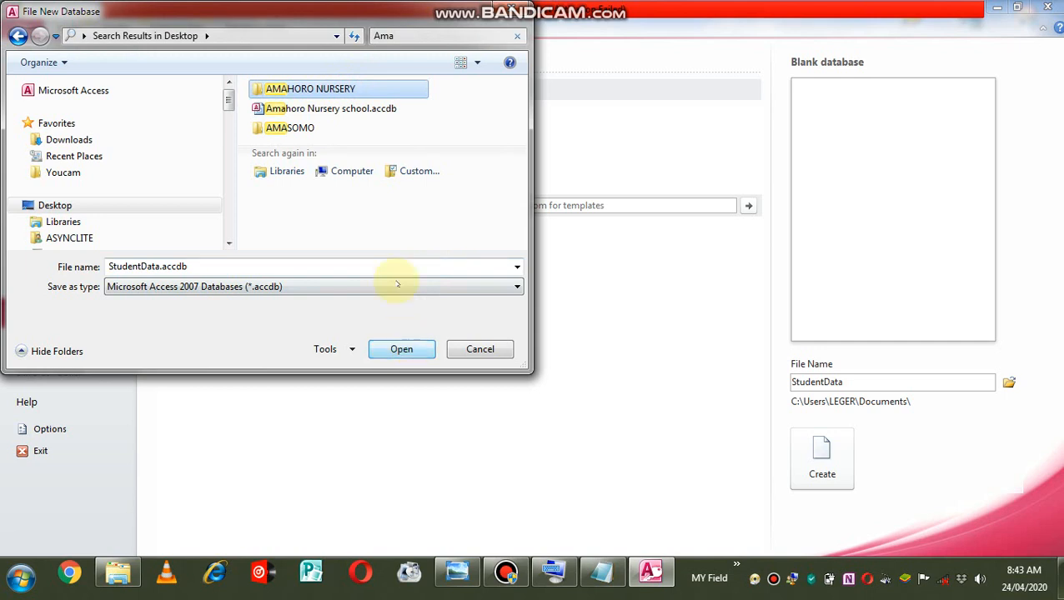
click(392, 354)
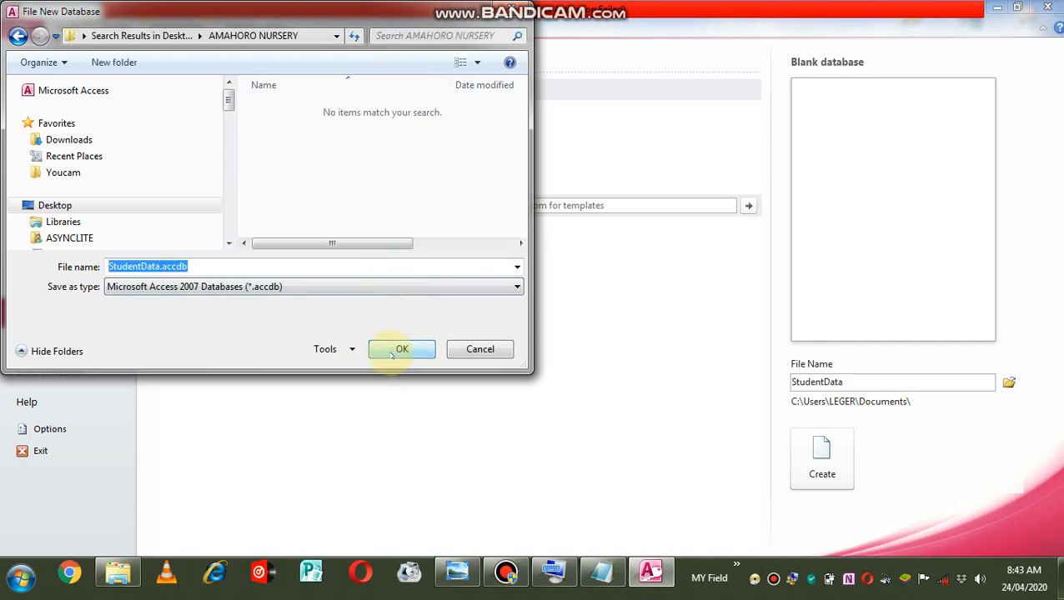
click(399, 350)
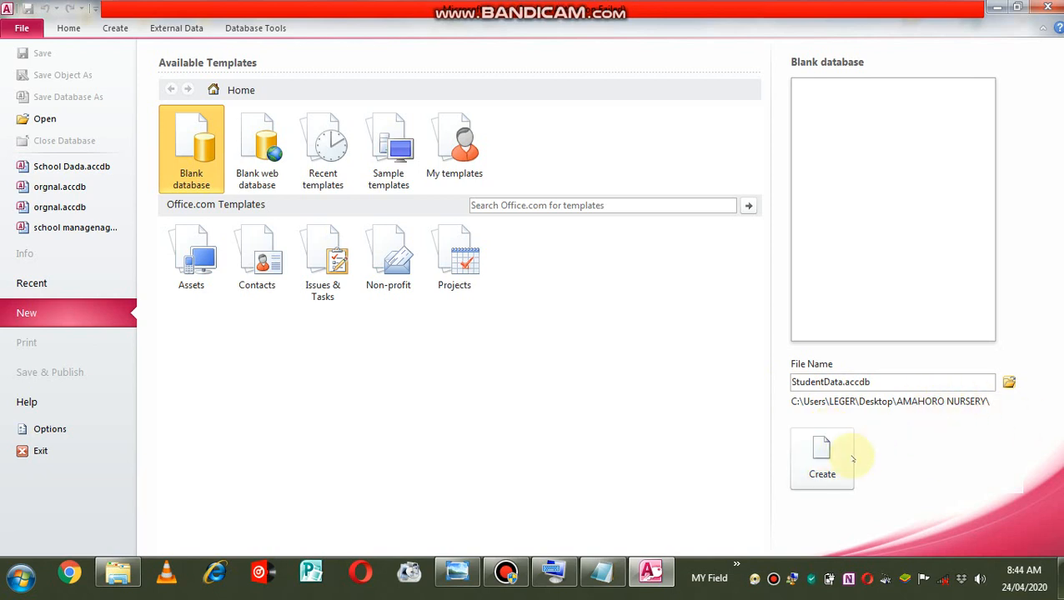
click(822, 473)
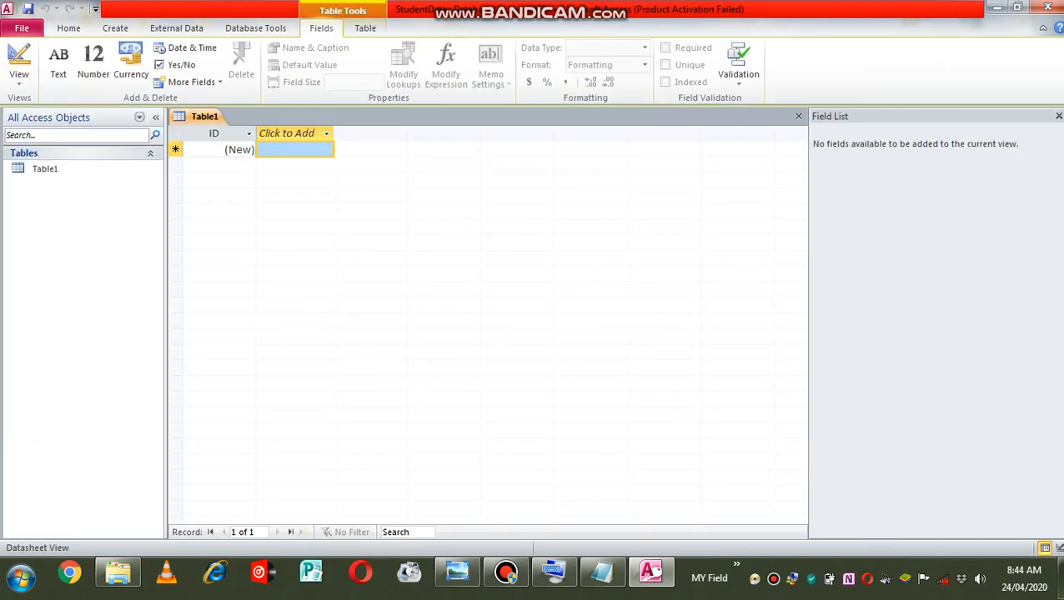
click(1058, 116)
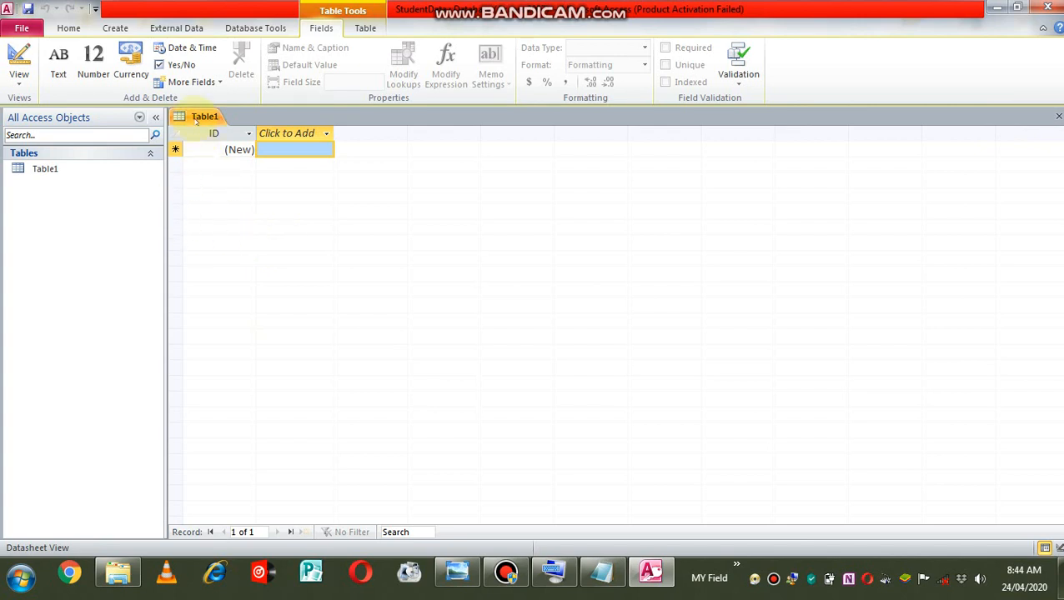
Step: Switch the new table to Design View, saving it as Students_Details, with the On-Screen Keyboard displayed
click(19, 83)
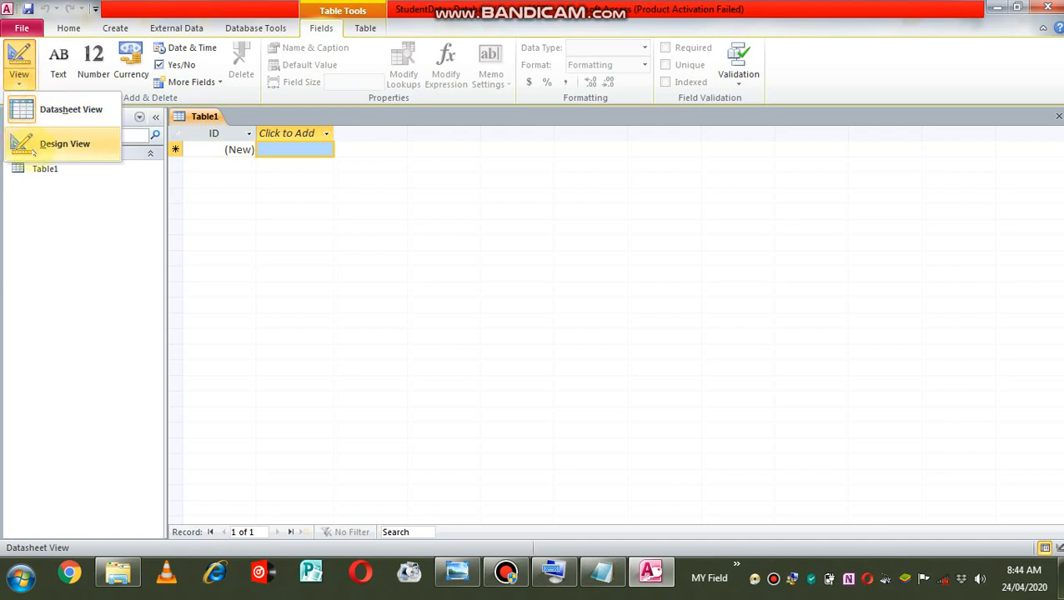
click(50, 144)
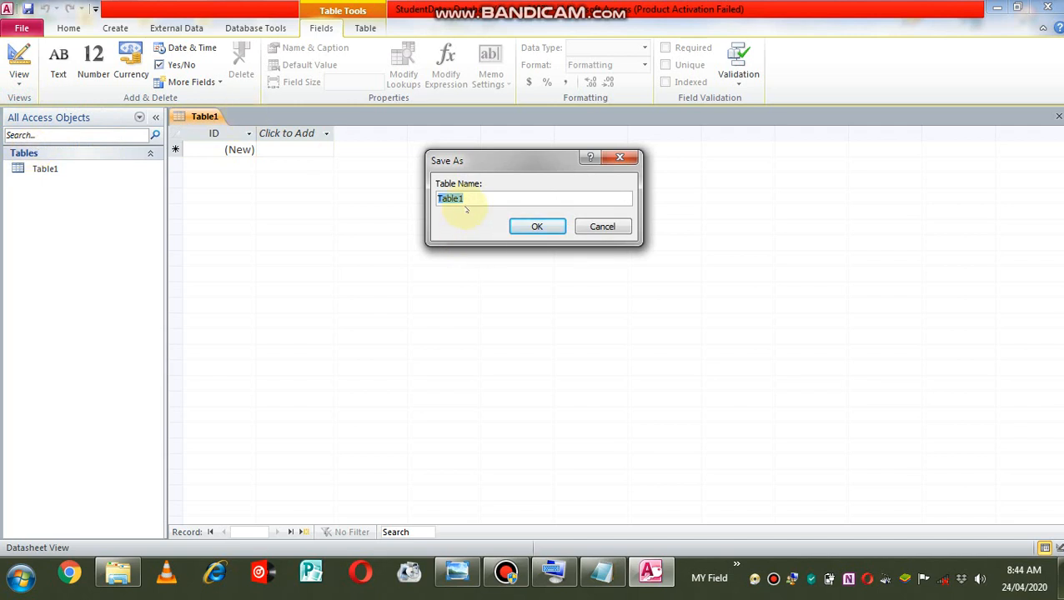
text(Students_Details)
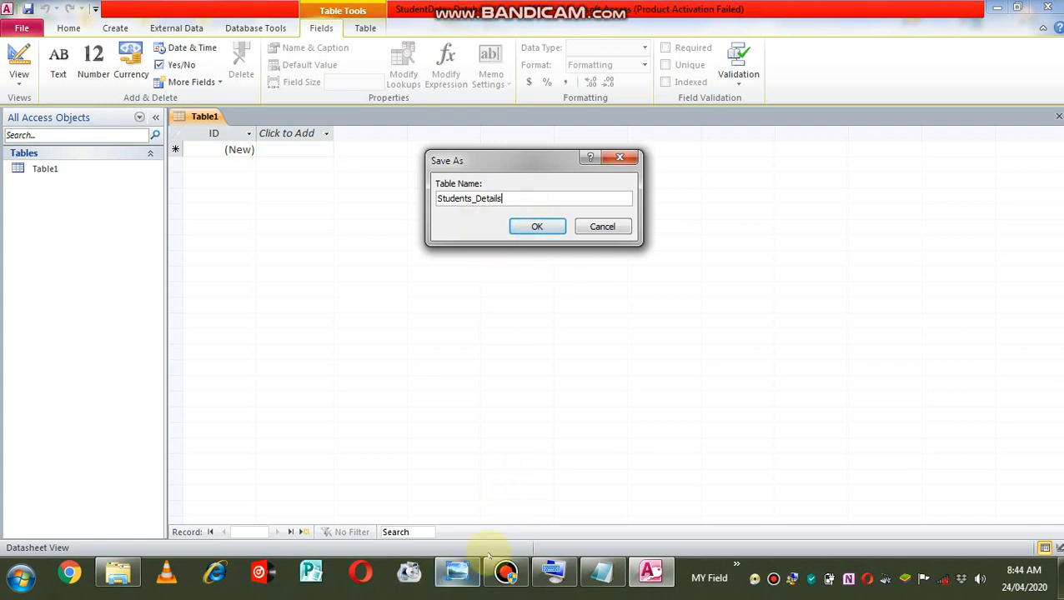
click(552, 573)
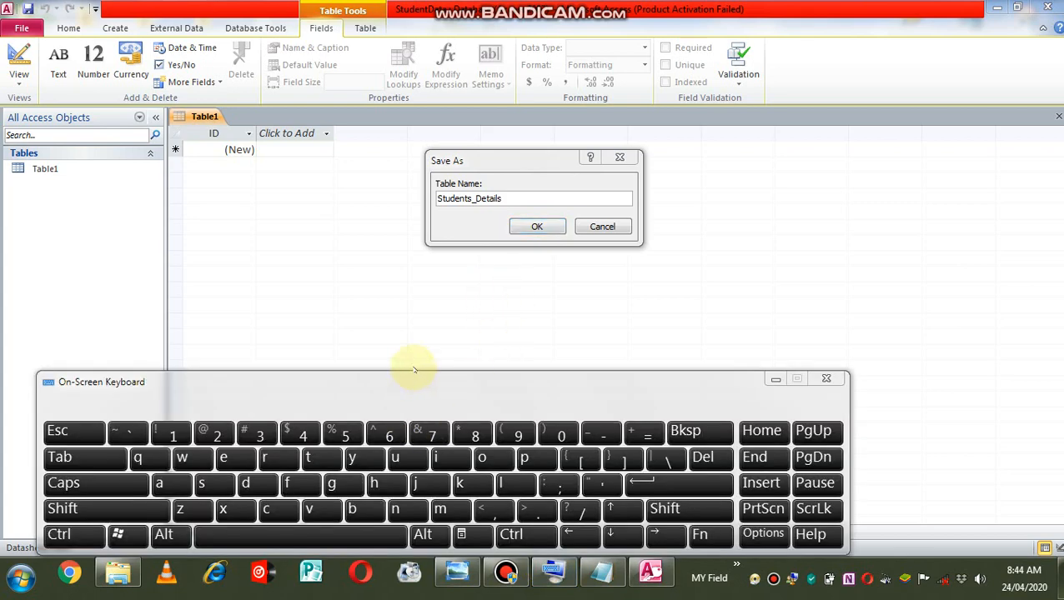
drag(415, 379, 500, 369)
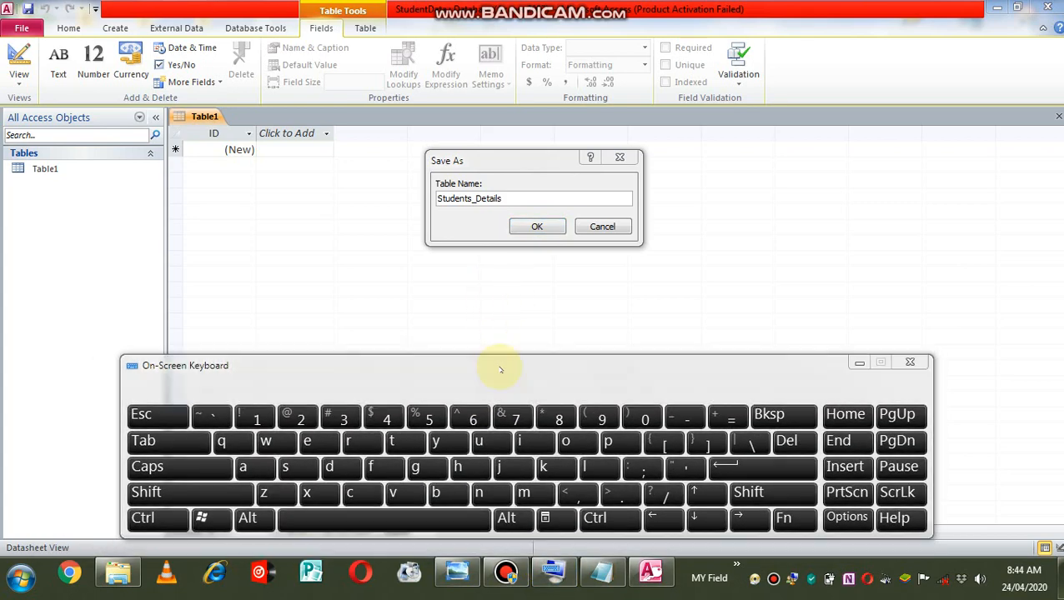
click(537, 227)
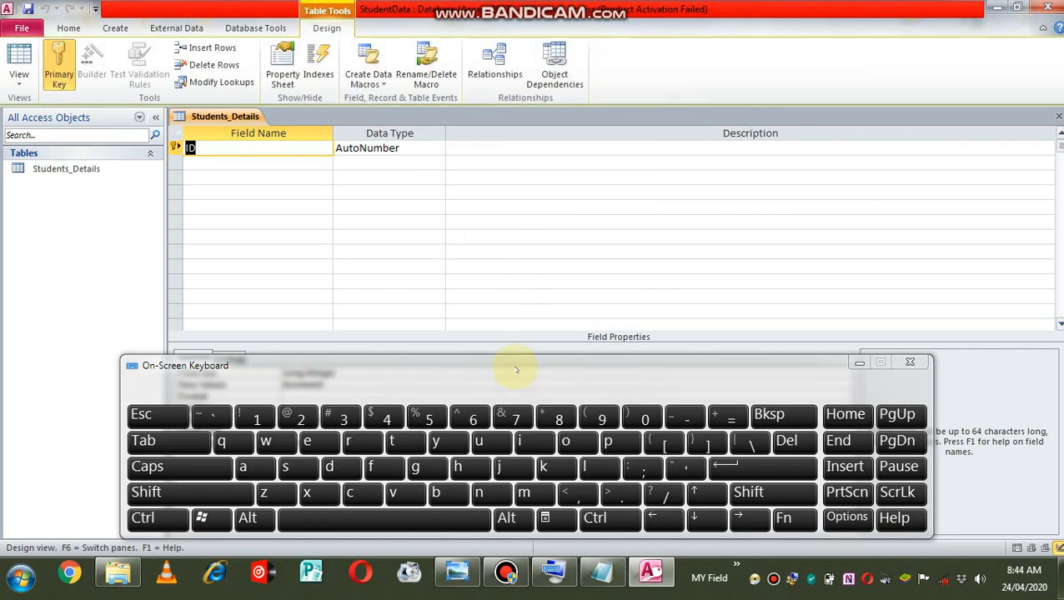
Step: Rename the table's primary key field from ID to St_ID
drag(512, 367, 512, 420)
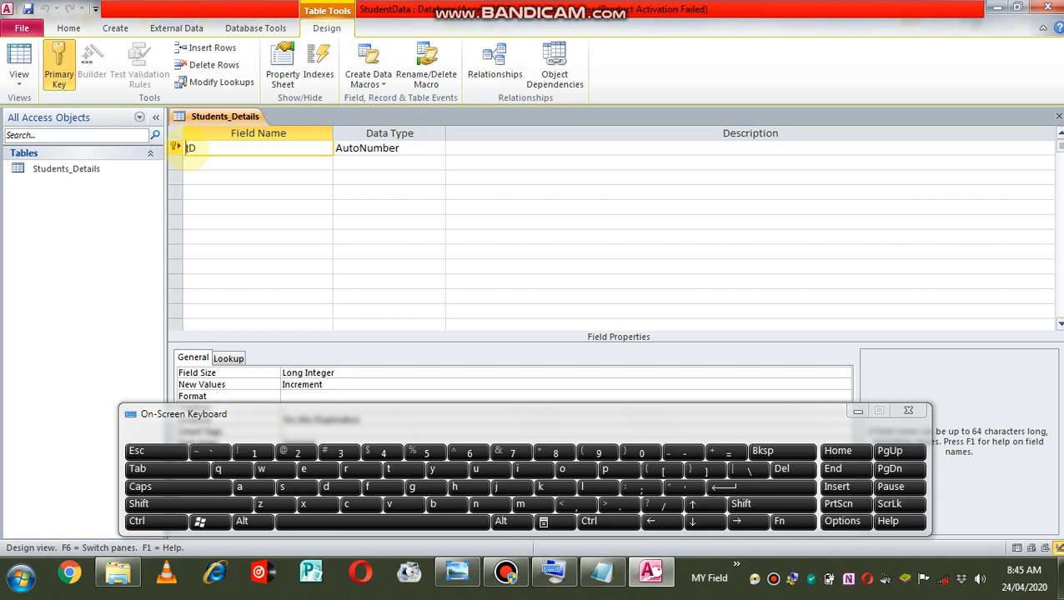
text(St_)
click(370, 147)
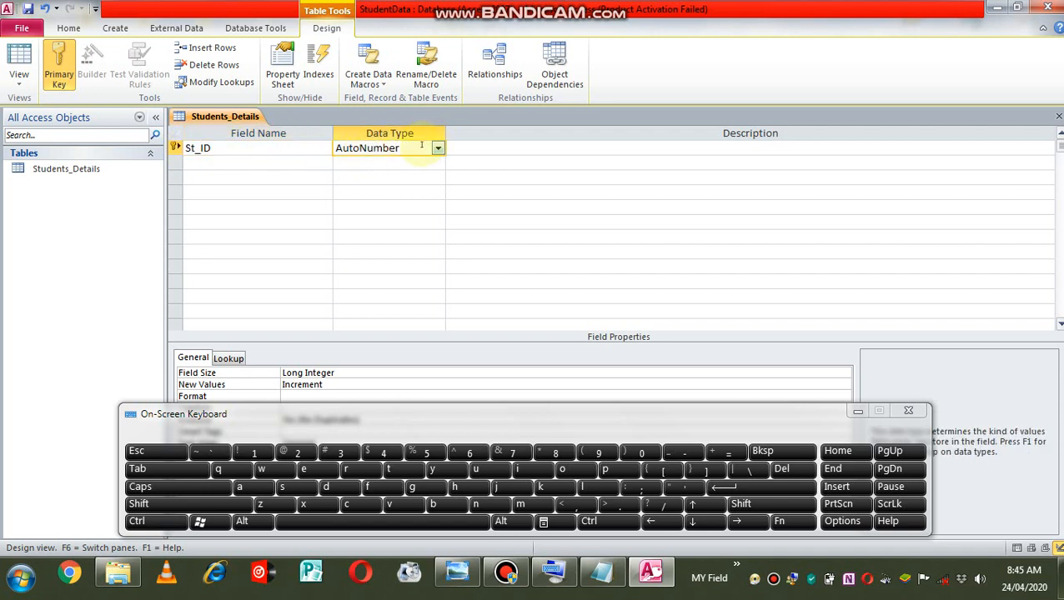
Step: Examine which New Values options the St_ID AutoNumber field offers
click(354, 385)
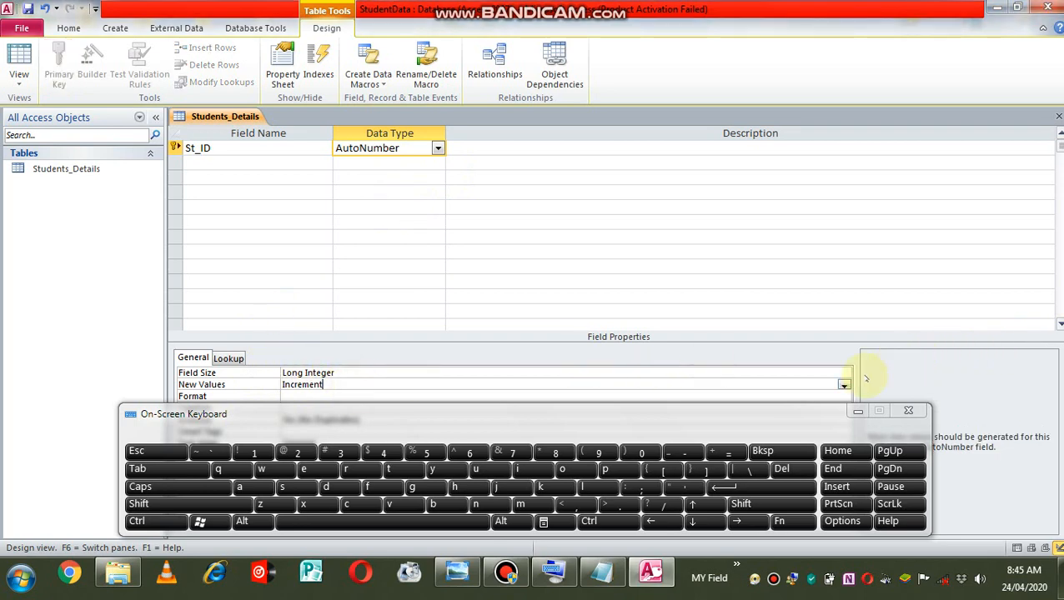
click(845, 385)
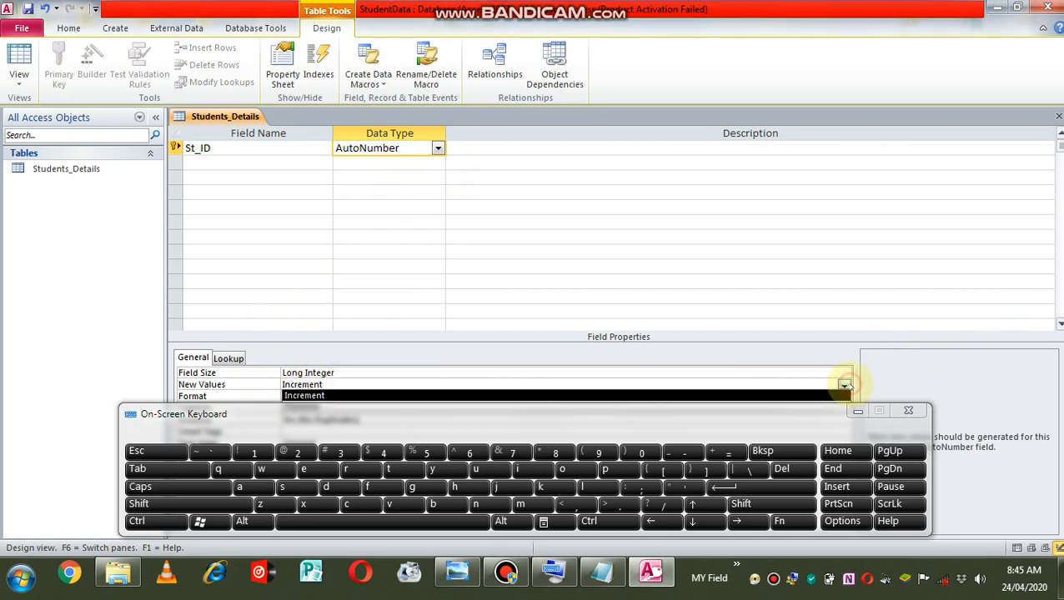
click(760, 420)
drag(760, 419, 762, 439)
click(844, 385)
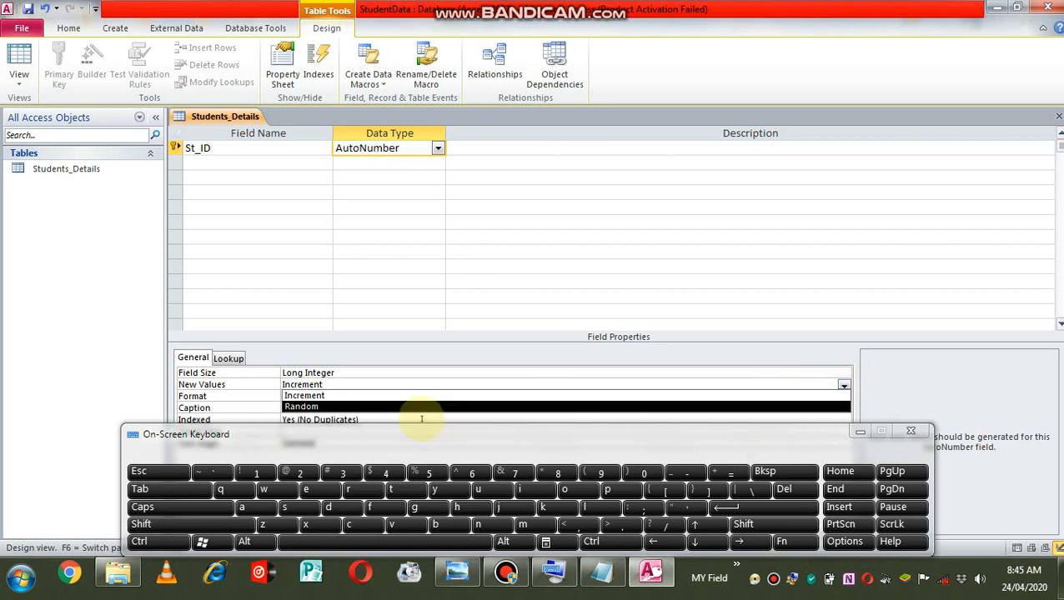
click(844, 385)
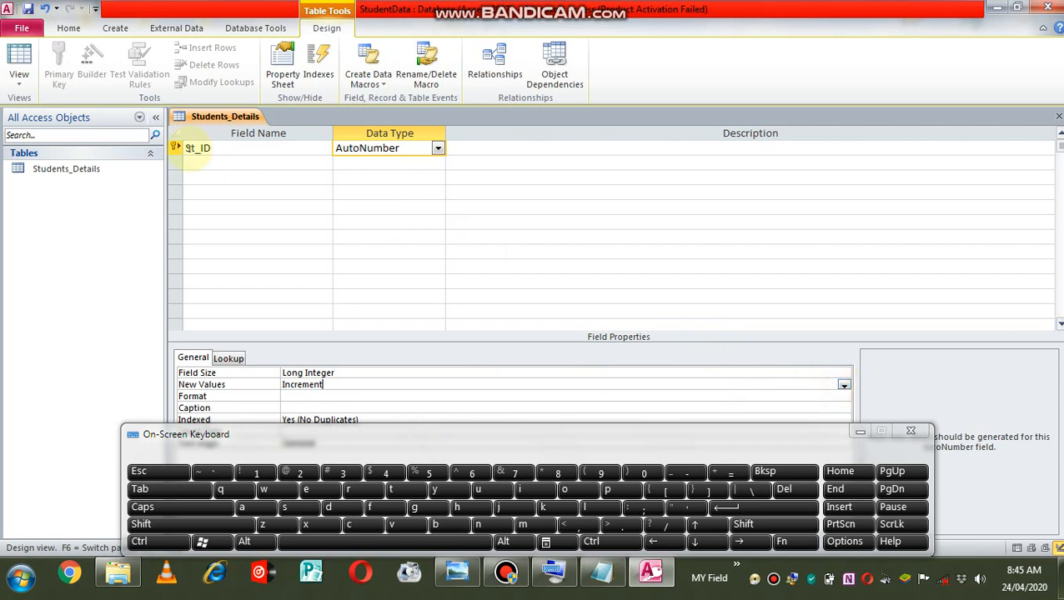
Step: Add a second field named St_Name with the Text data type
click(198, 161)
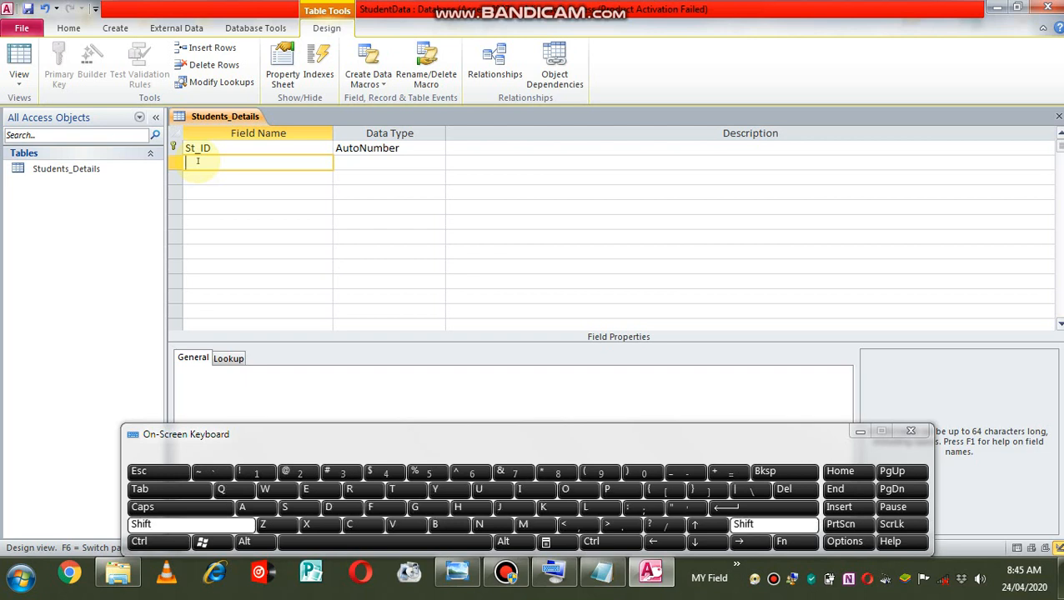
text(St)
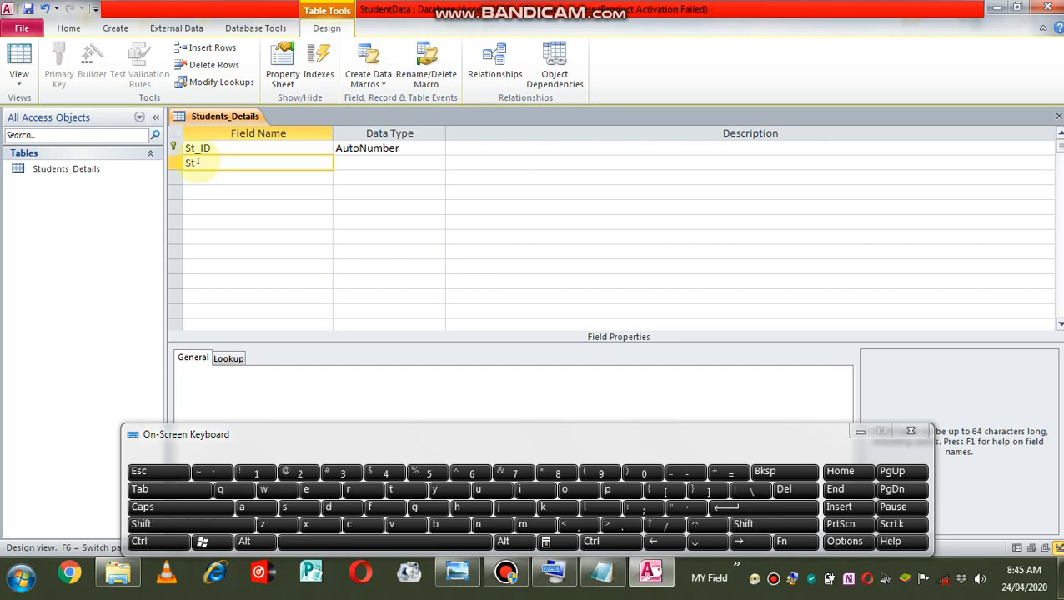
text(_Name)
click(368, 160)
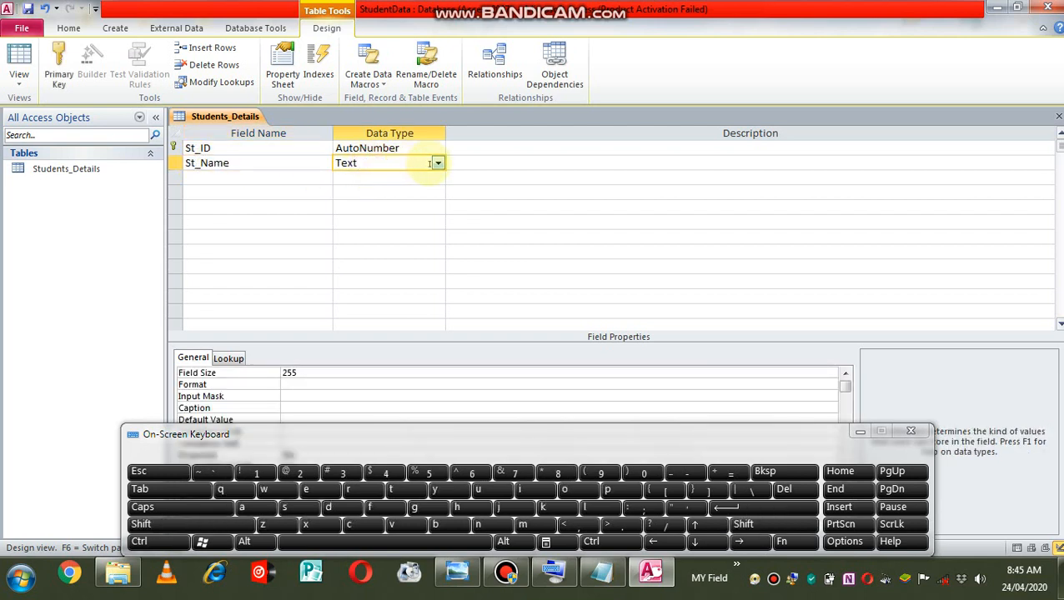
Step: Add a third field named St_BD below St_Name in the Students_Details table design
click(222, 178)
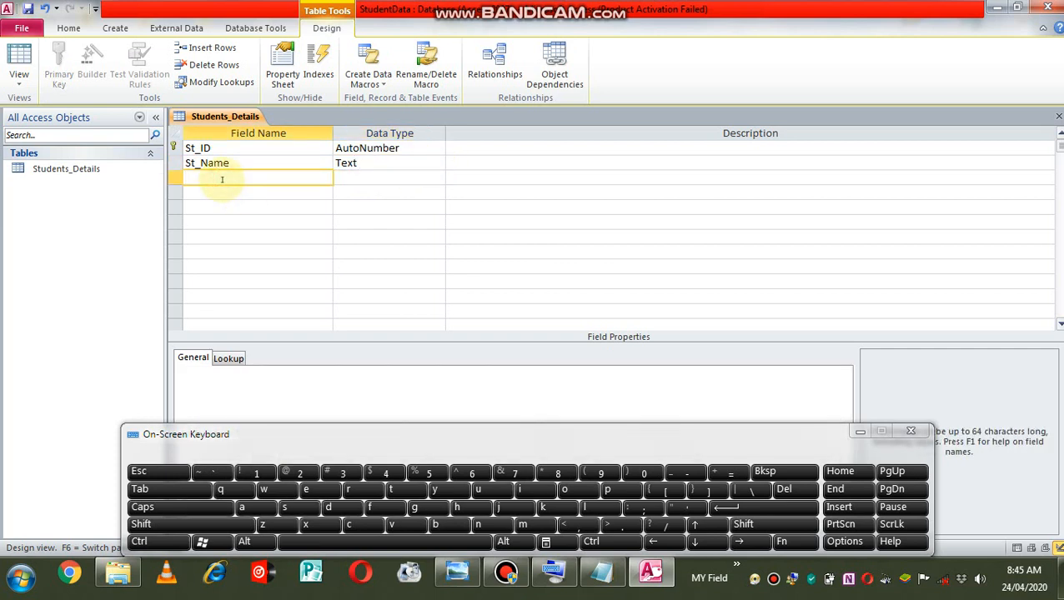
key(shift)
text(ST)
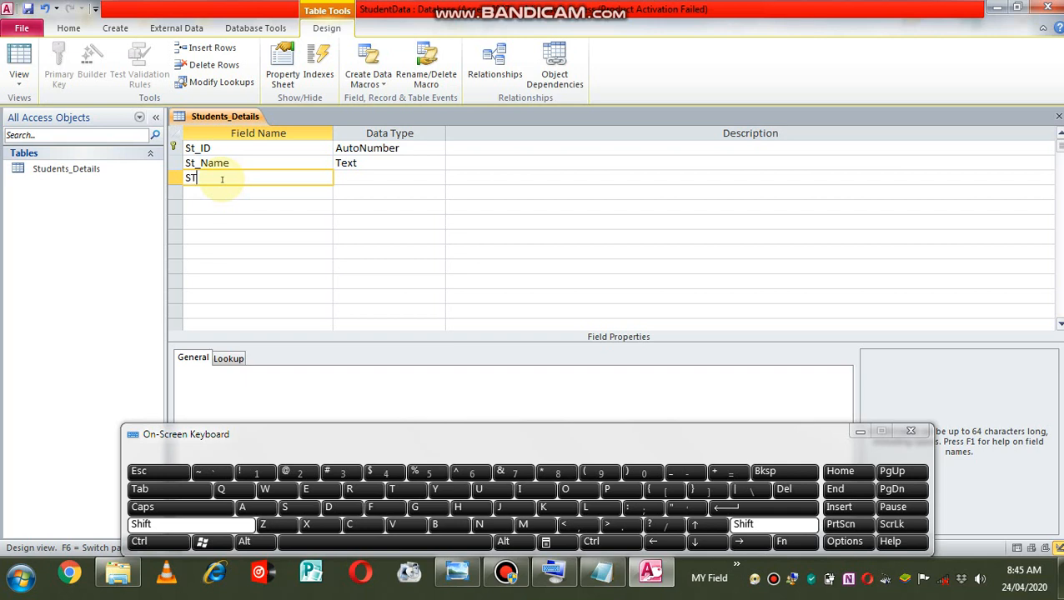
key(BackSpace)
text(t)
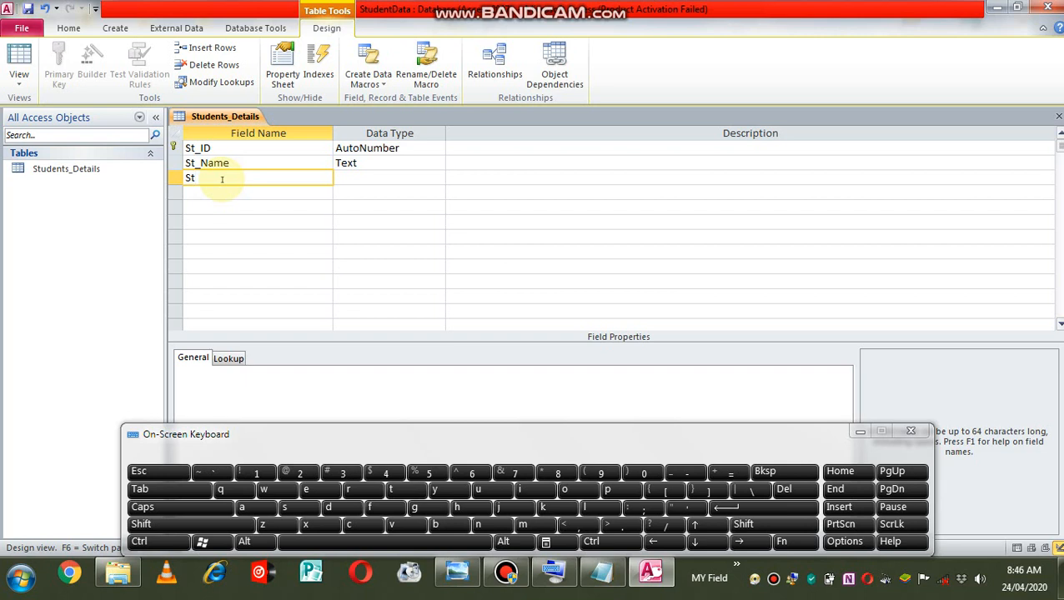
text(_)
text(Birth)
key(BackSpace)
key(BackSpace)
key(BackSpace)
key(BackSpace)
text(D)
Step: Set the data type of the St_BD field to Date/Time
click(344, 180)
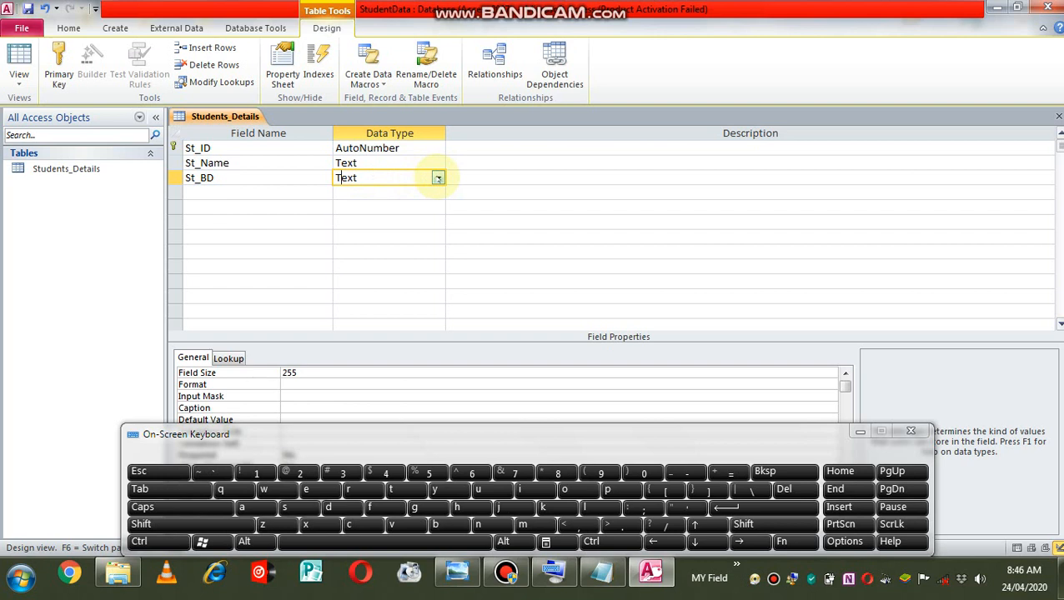
click(437, 178)
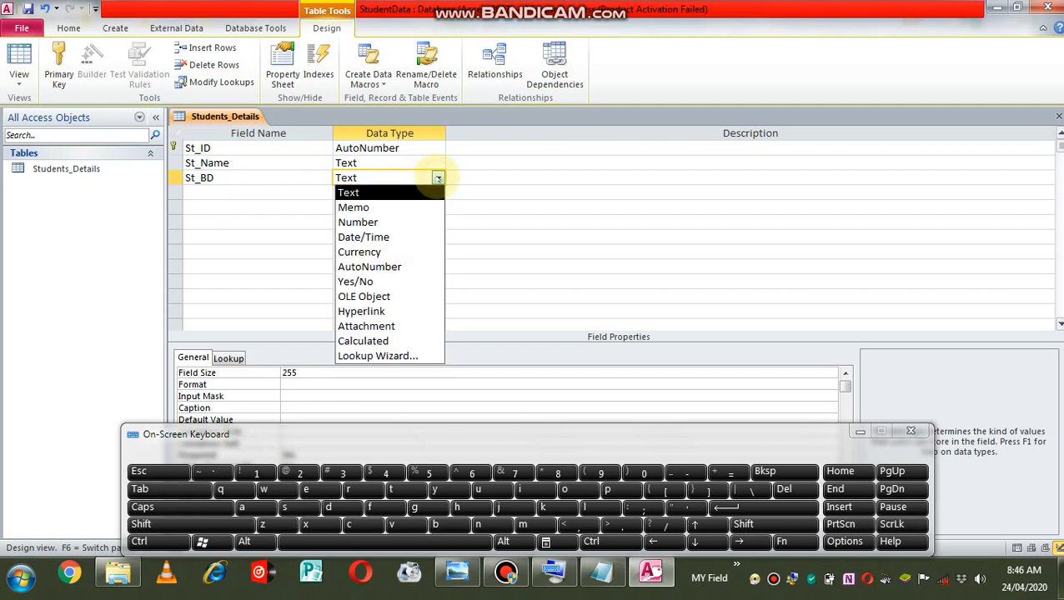
click(375, 238)
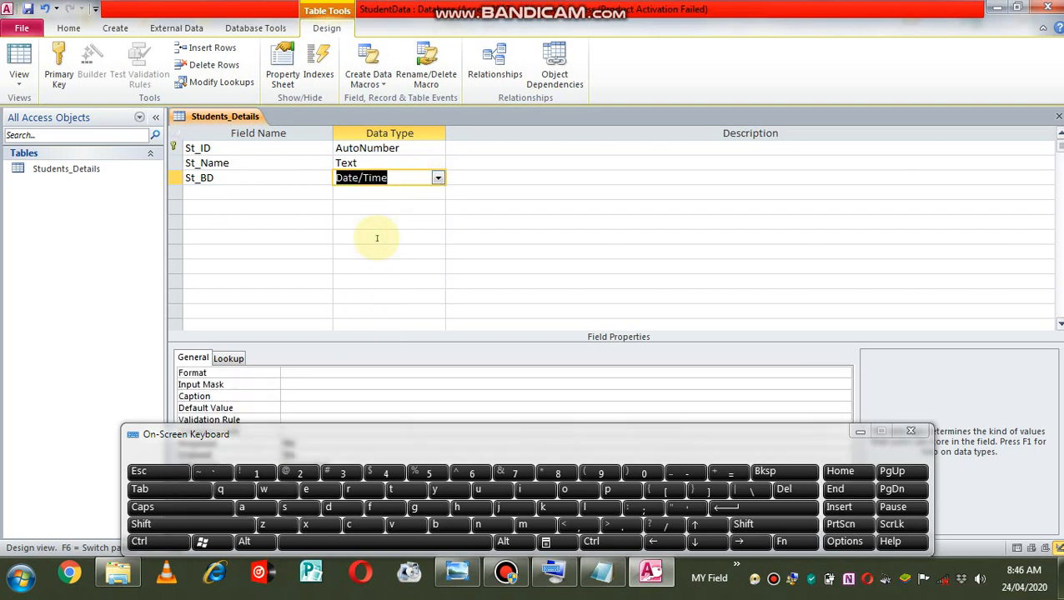
Step: Add a fourth field named Class below St_BD and dismiss the Windows color scheme message
click(225, 193)
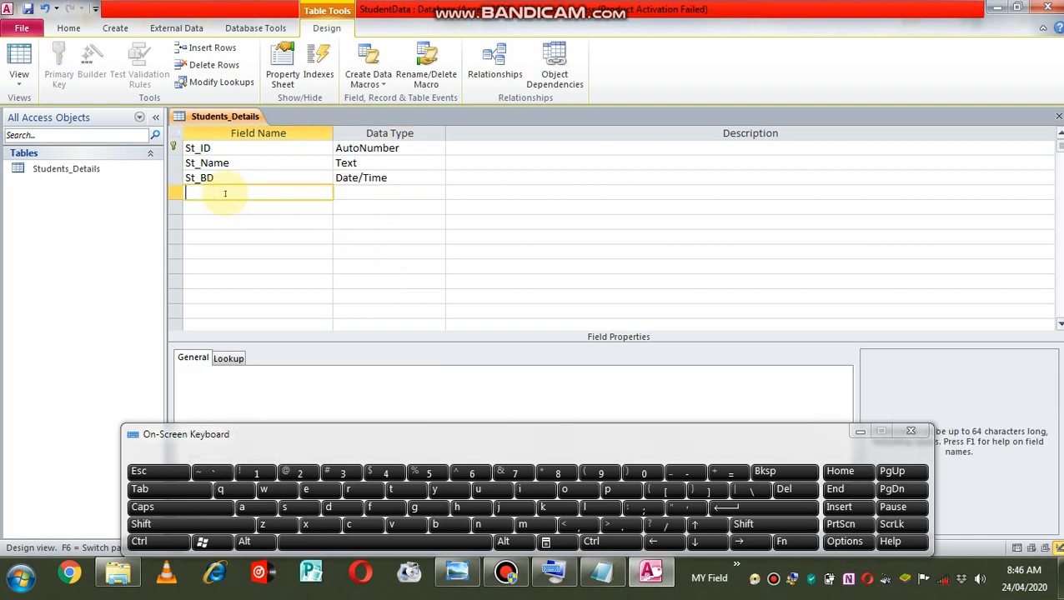
text(Class)
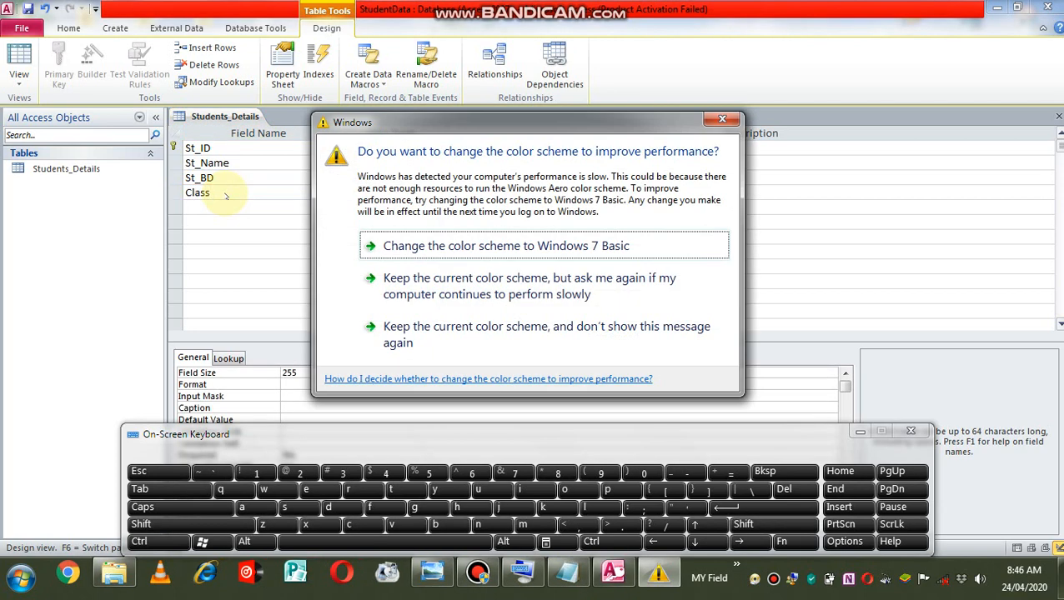
click(723, 119)
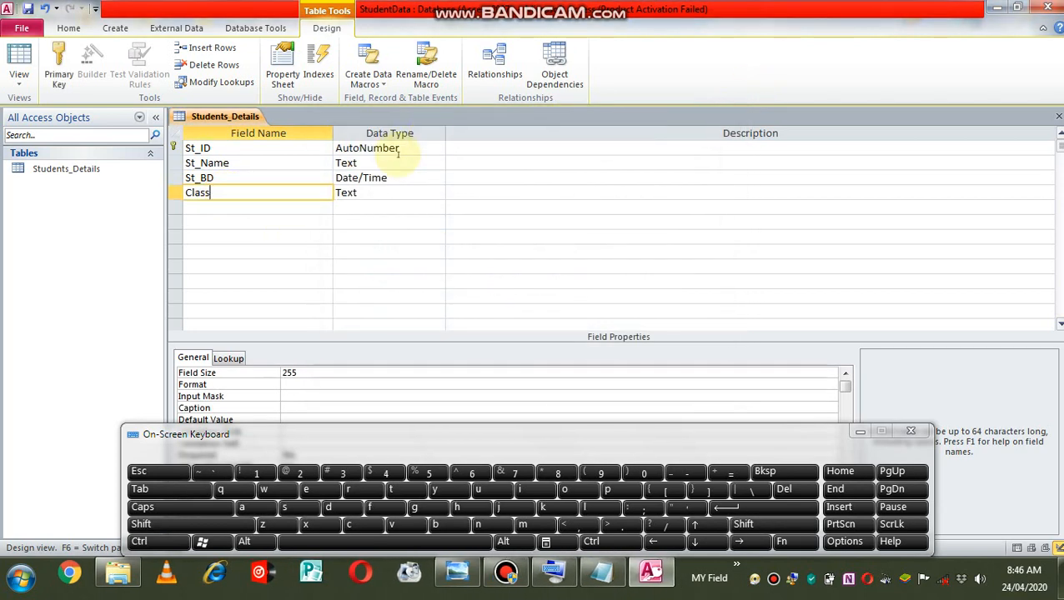
Step: Start the Lookup Wizard as the Class field's data type and choose to type in the lookup values
click(406, 192)
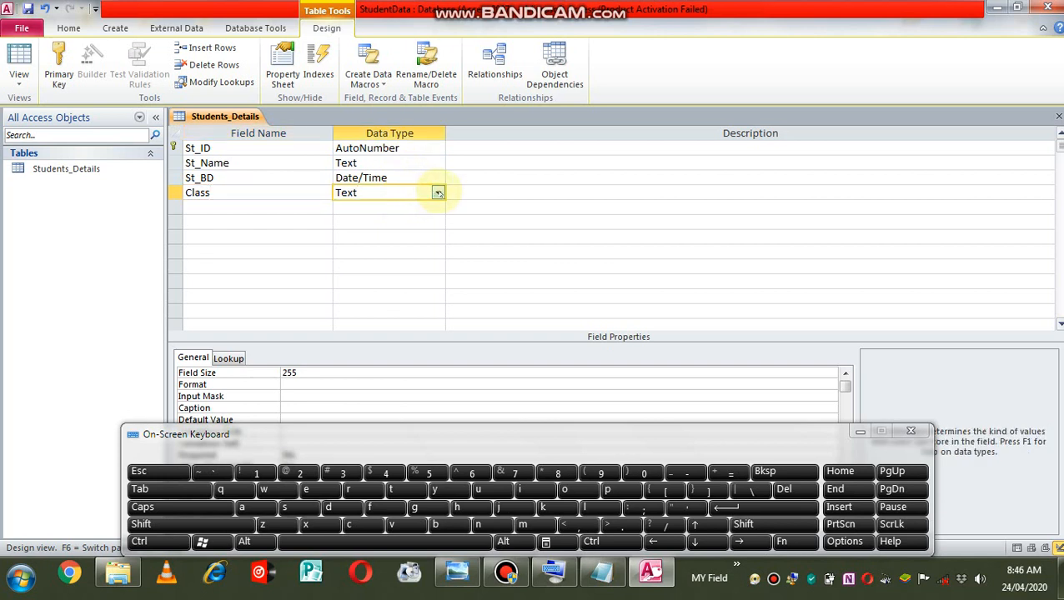
click(437, 193)
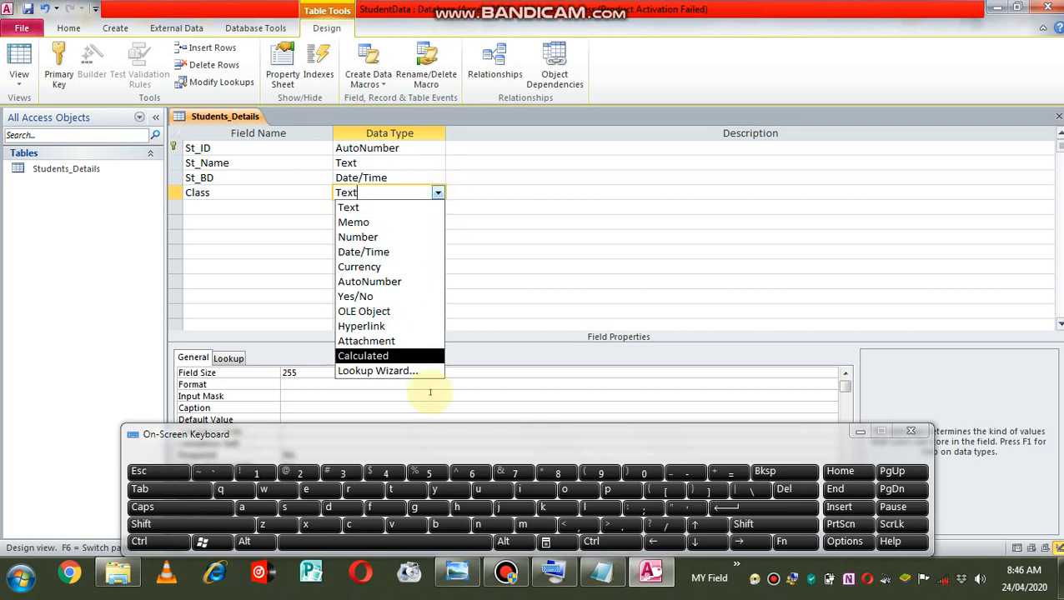
click(407, 375)
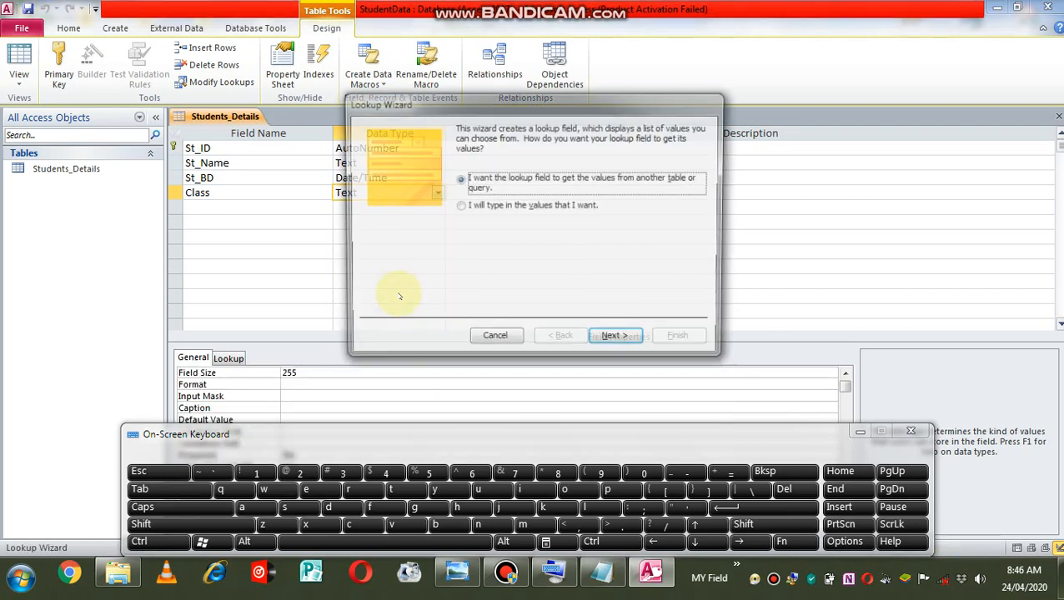
click(461, 208)
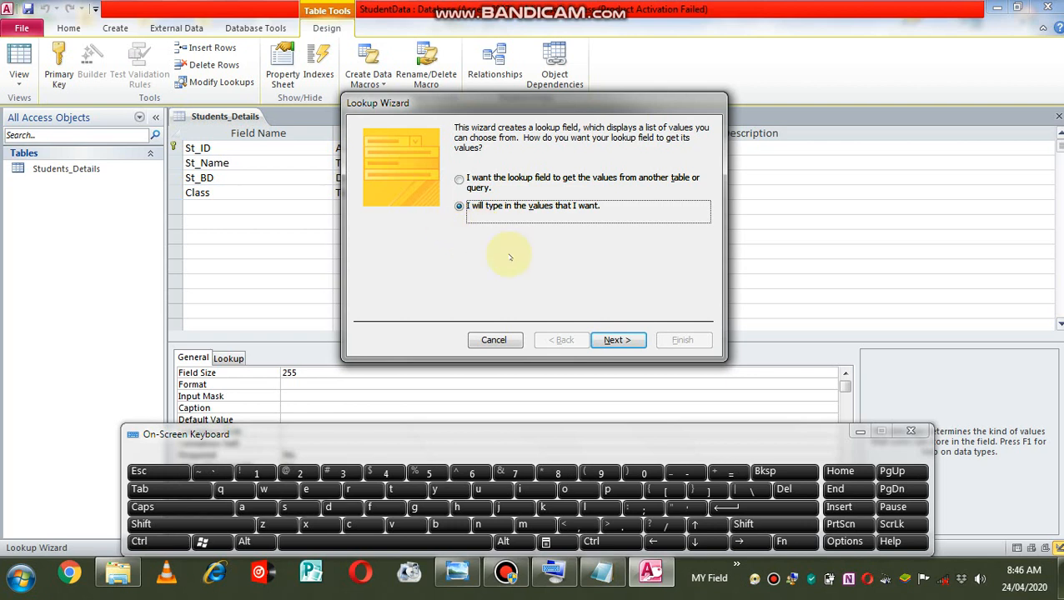
click(618, 340)
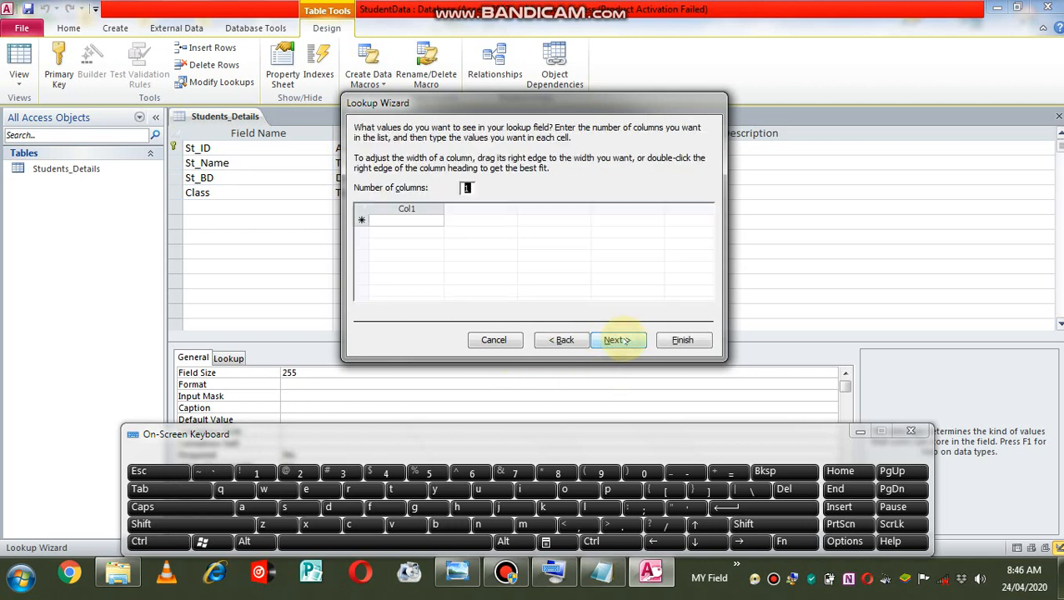
Step: Enter P1, P2 and P3 as the values in the single lookup column for Class
click(384, 219)
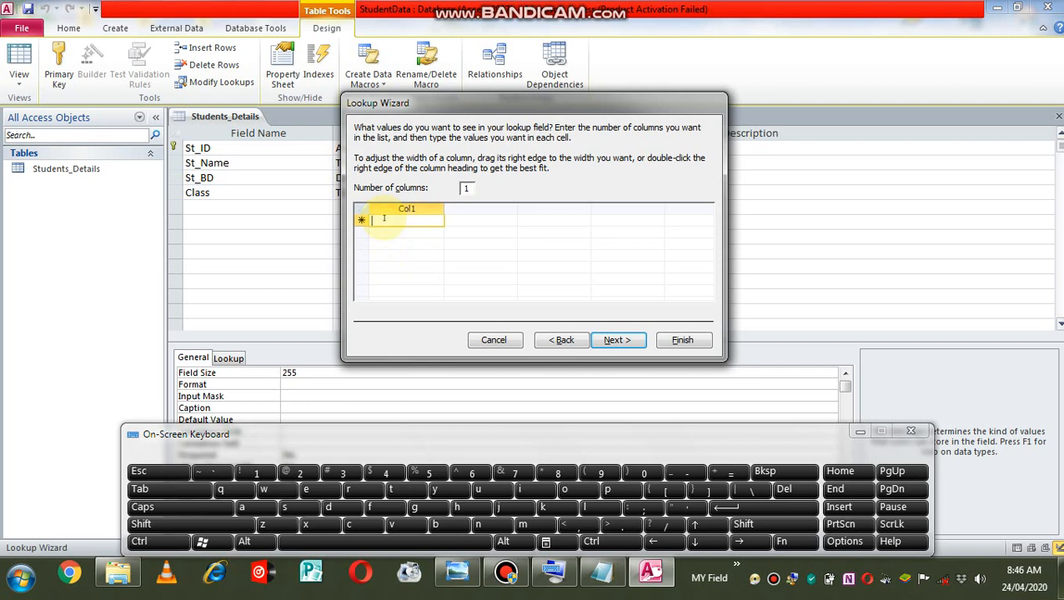
key(shift)
text(P1)
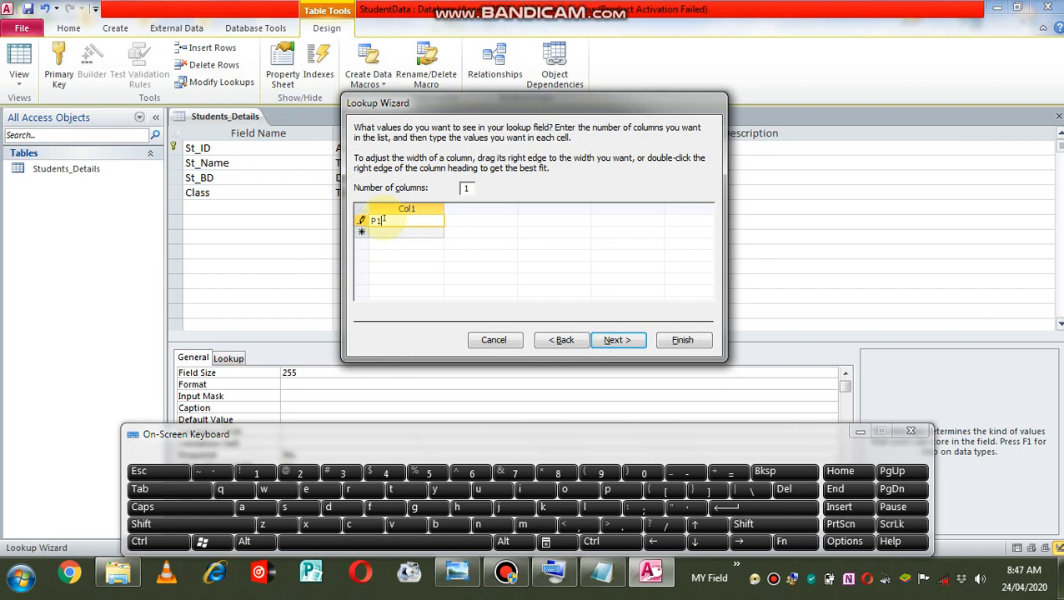
key(Tab)
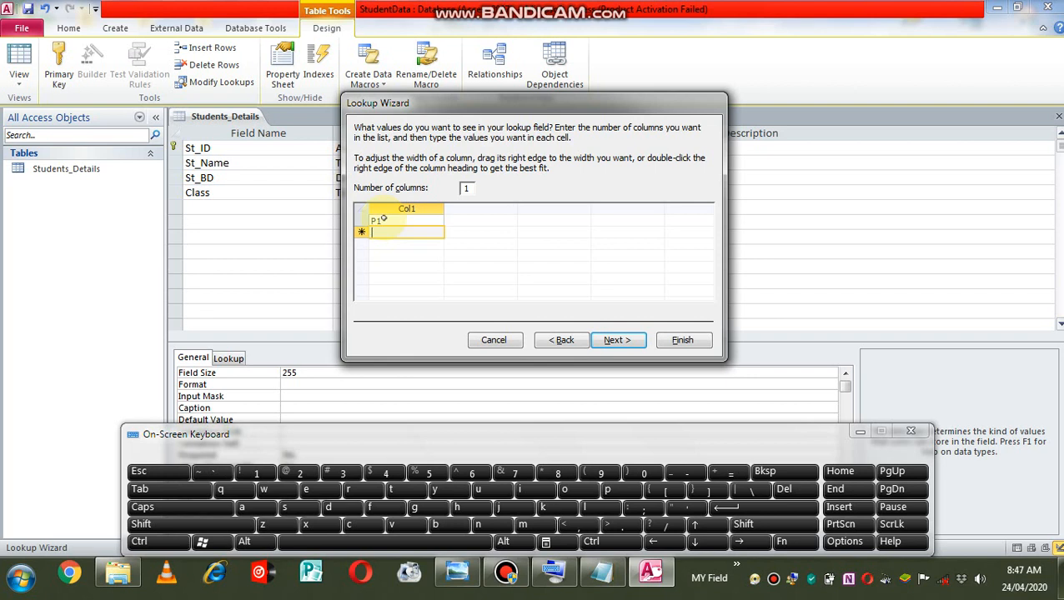
text(P2)
key(Tab)
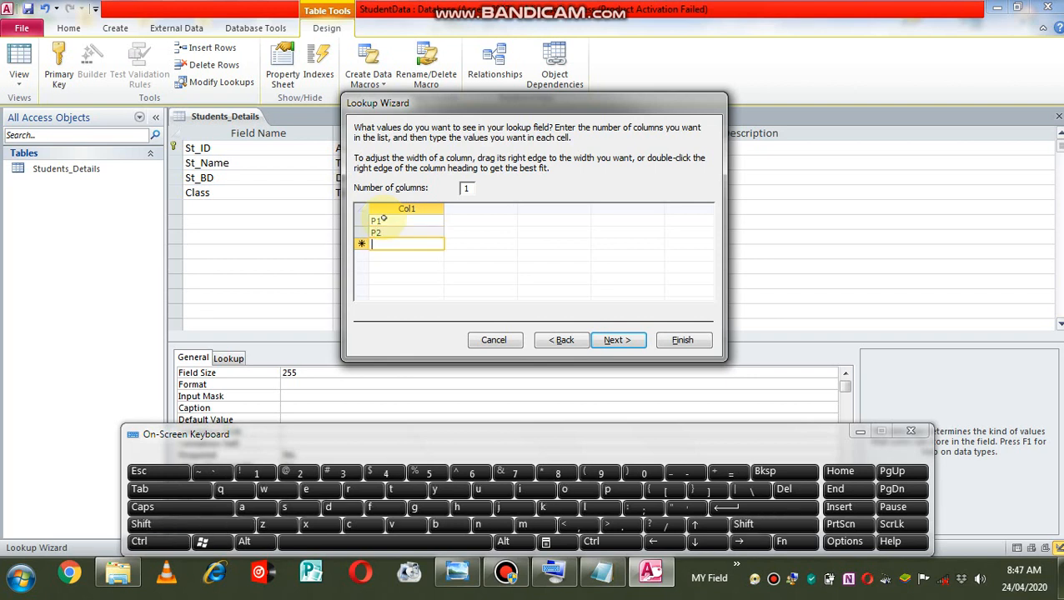
text(P3)
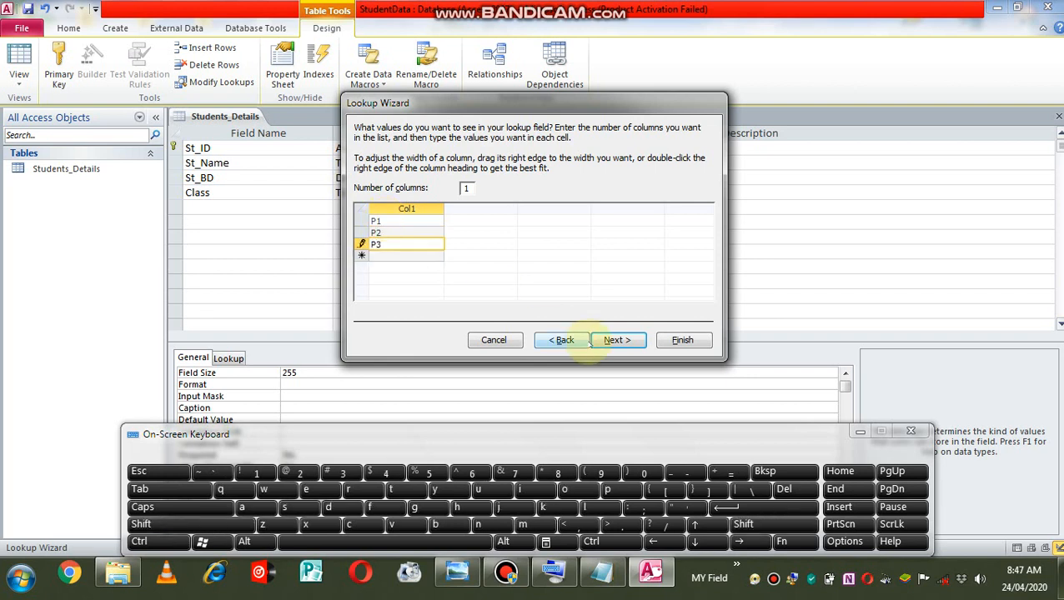
Step: Limit the Class lookup field's entries to the list and finish the Lookup Wizard
click(617, 340)
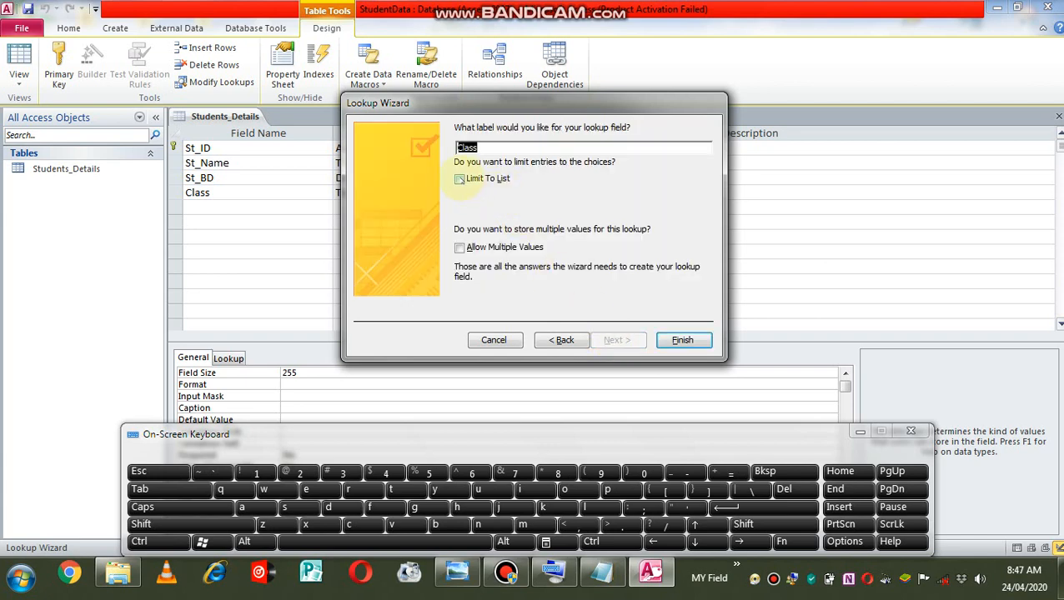
click(459, 178)
click(682, 340)
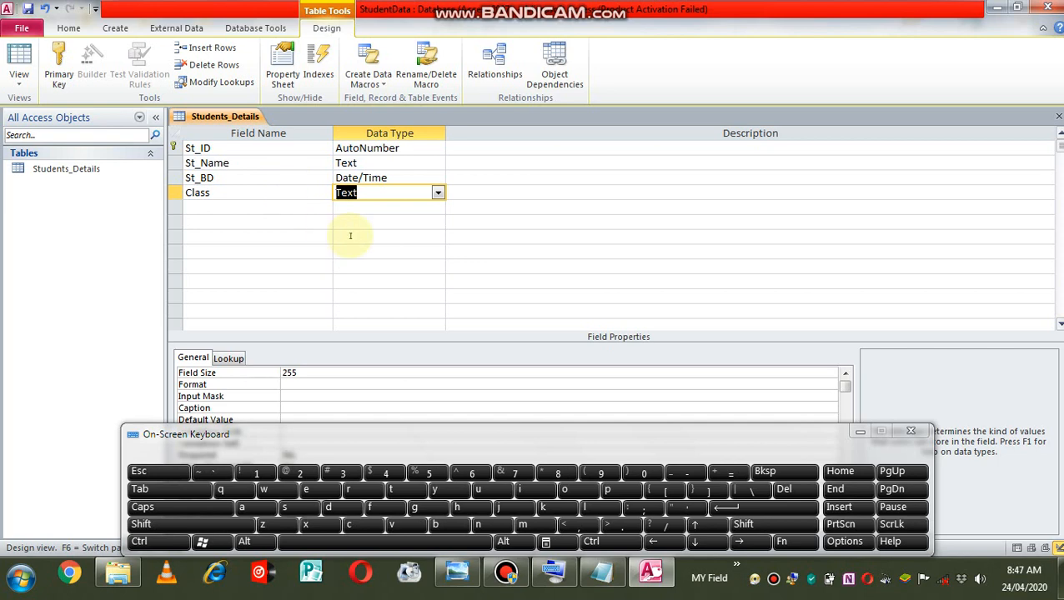
click(506, 571)
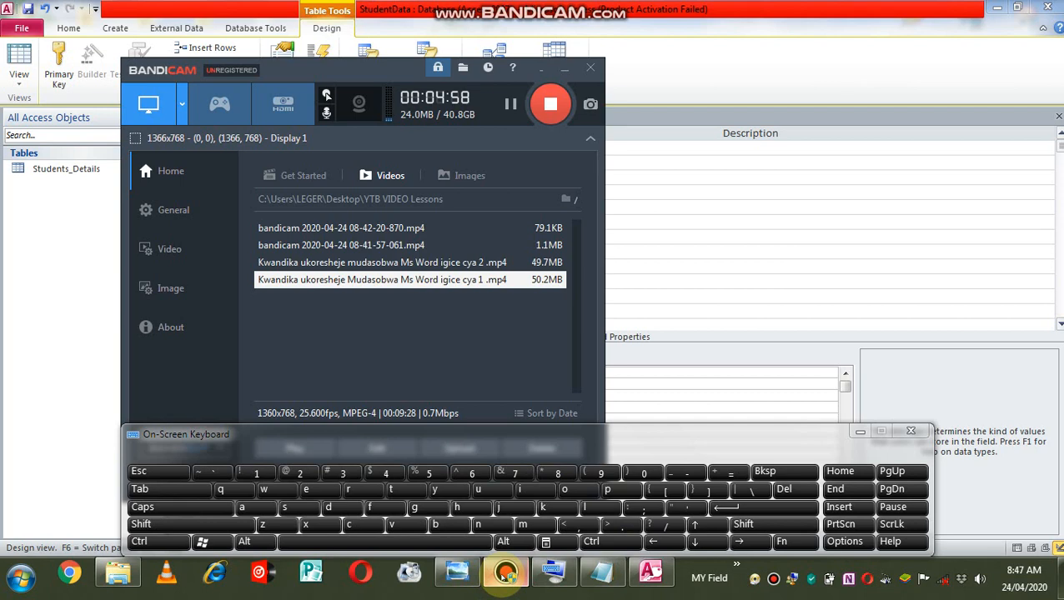
click(506, 572)
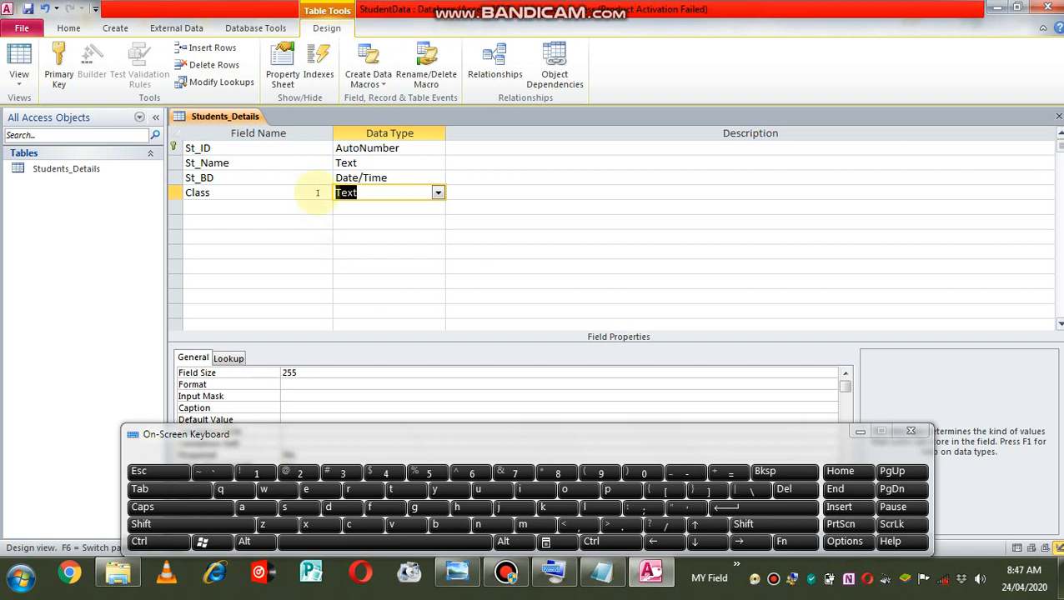
Step: Save and close the Students_Details table design, and reopen the table in Datasheet View
click(28, 10)
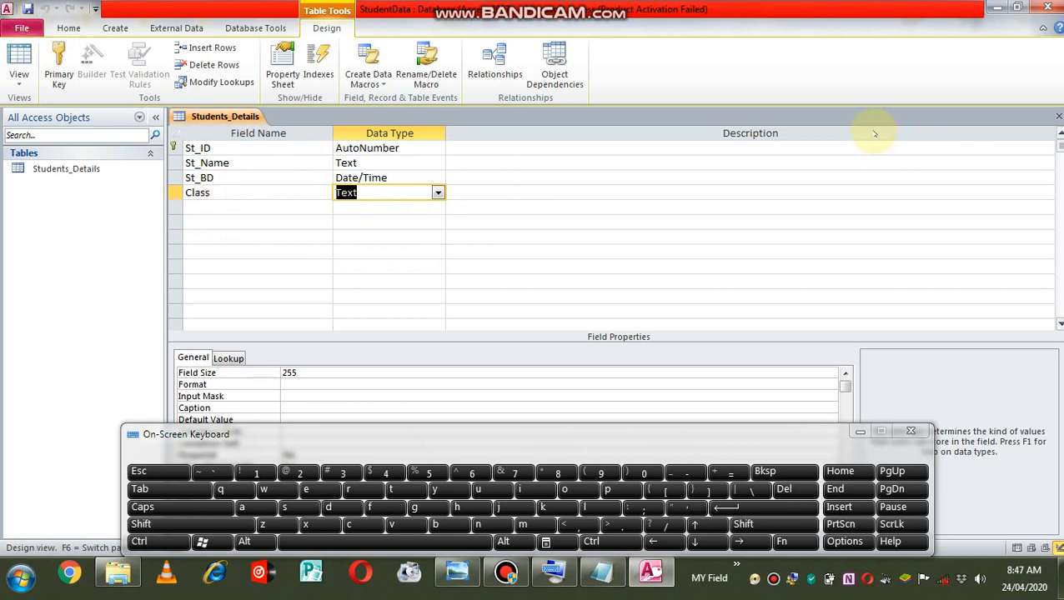
click(1059, 117)
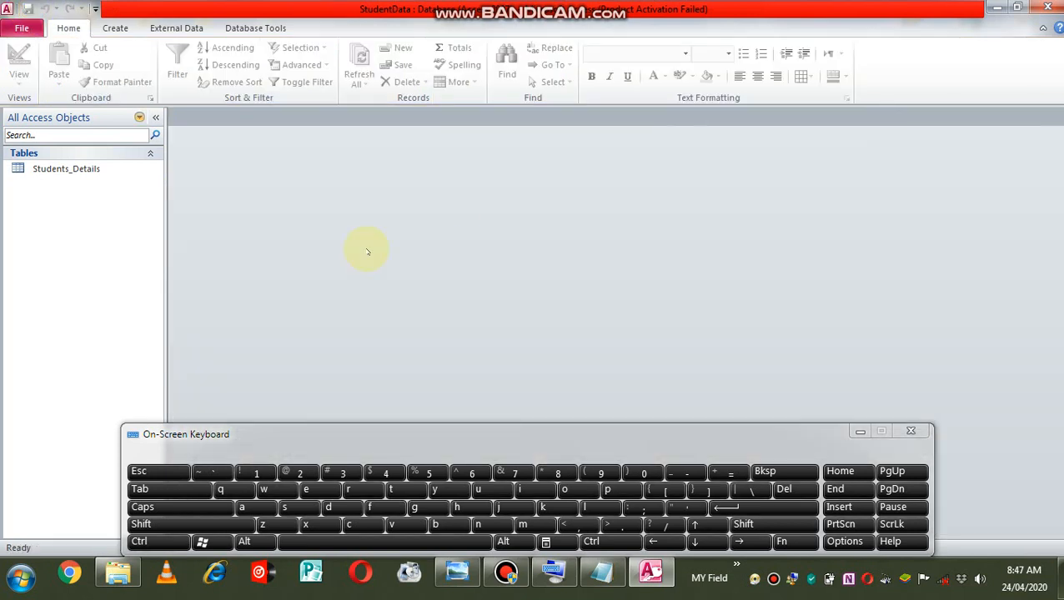
double_click(99, 169)
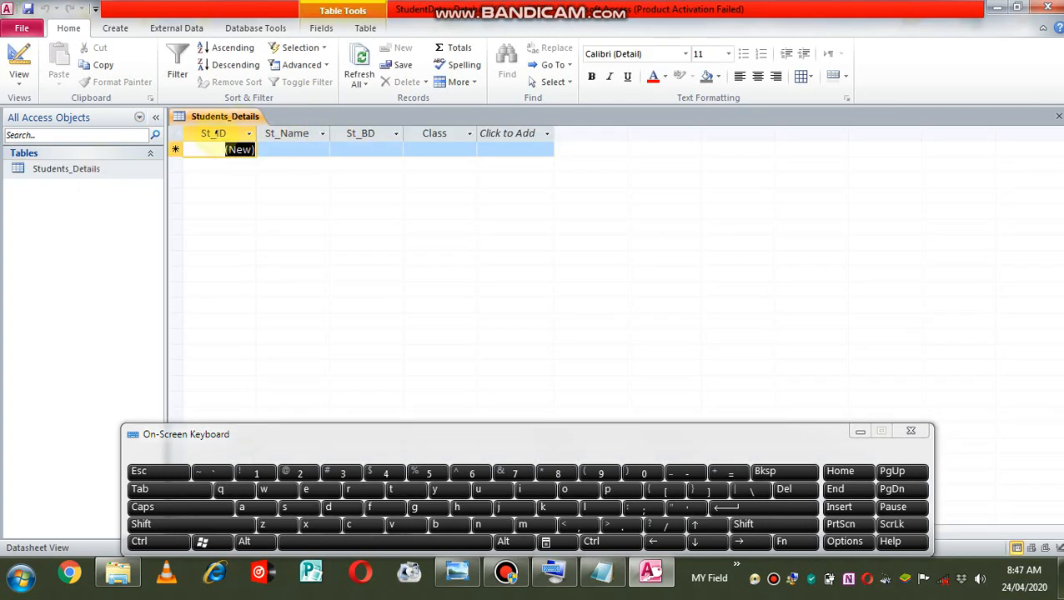
Step: Check the St_Name, St_BD and Class columns in the Students_Details datasheet
click(286, 140)
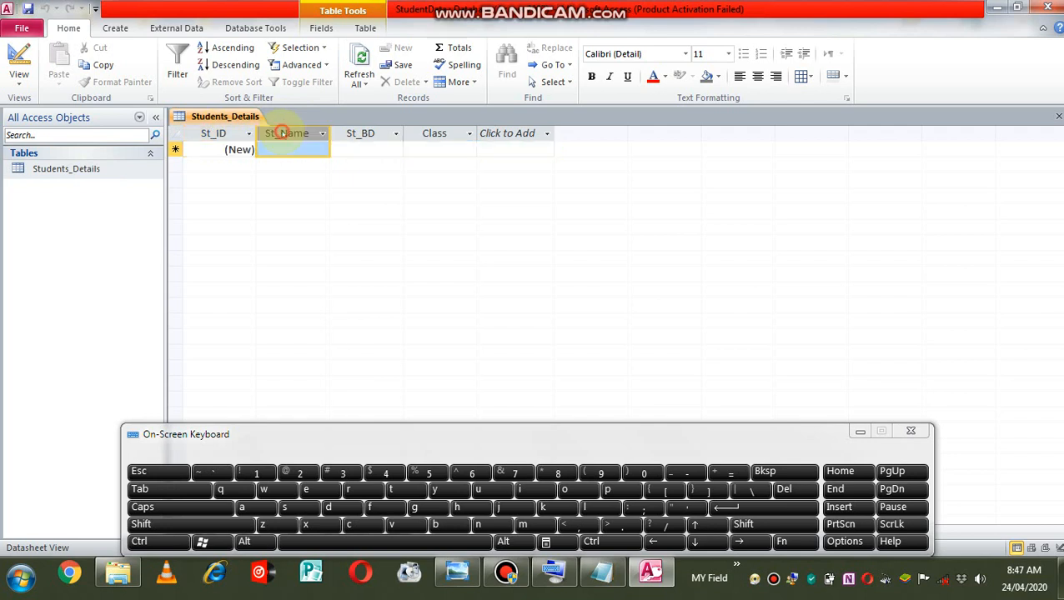
click(352, 137)
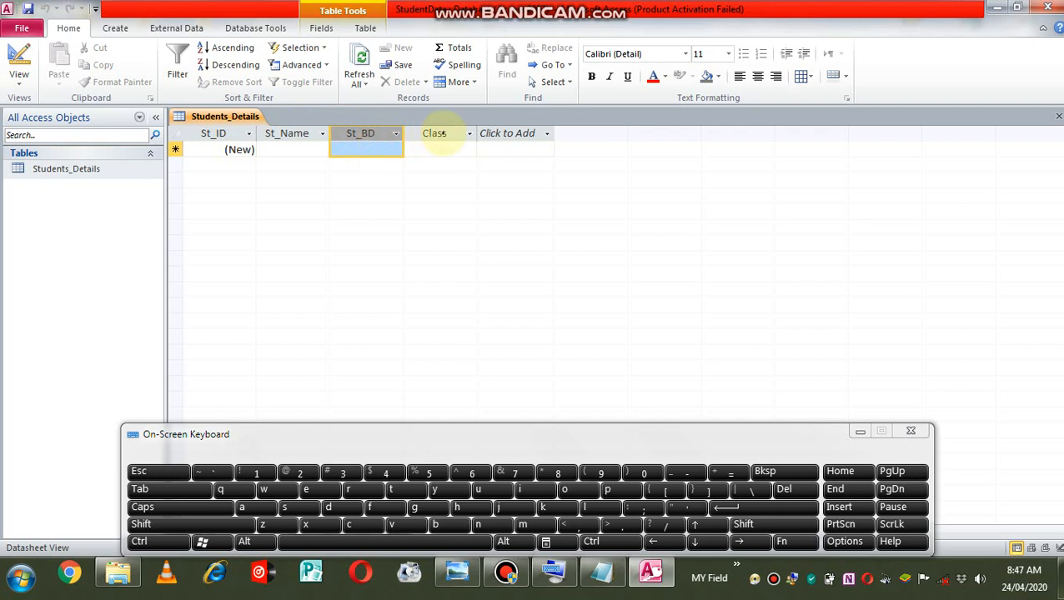
click(445, 134)
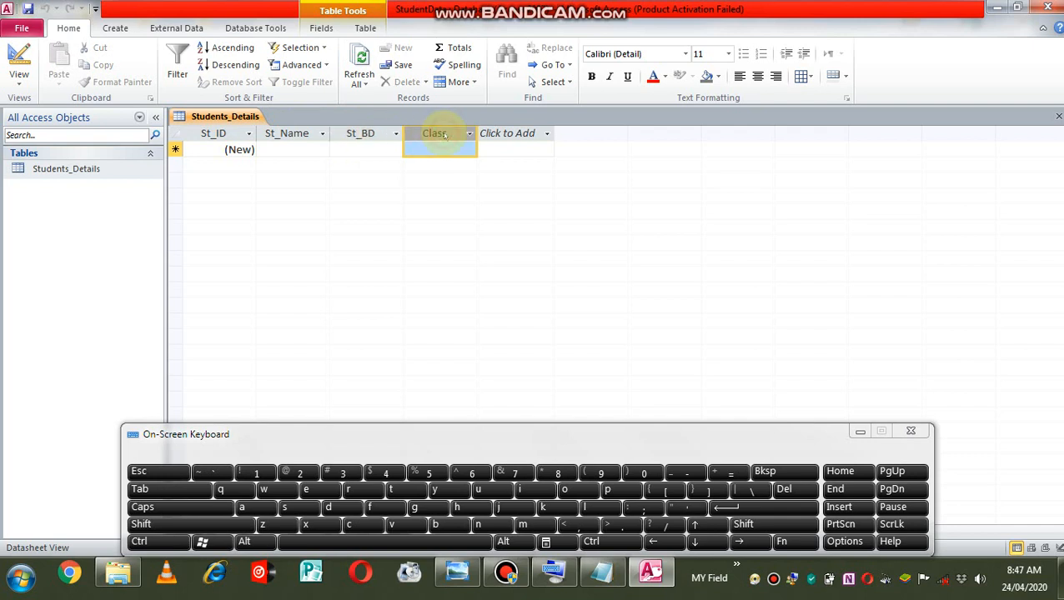
Step: Widen the St_Name column in the datasheet to roughly twice its default width
click(322, 138)
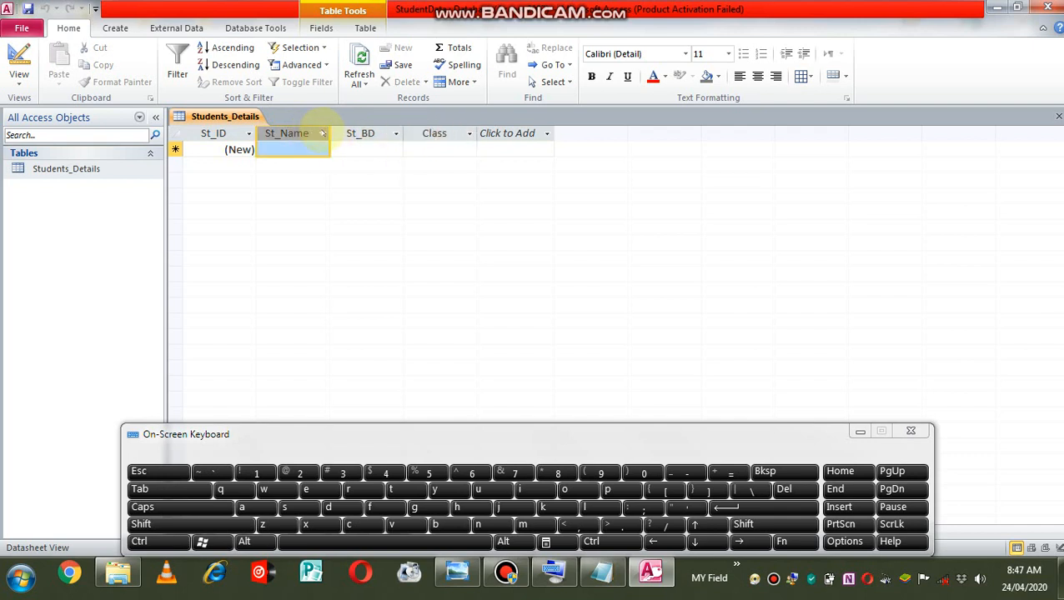
click(345, 141)
click(309, 147)
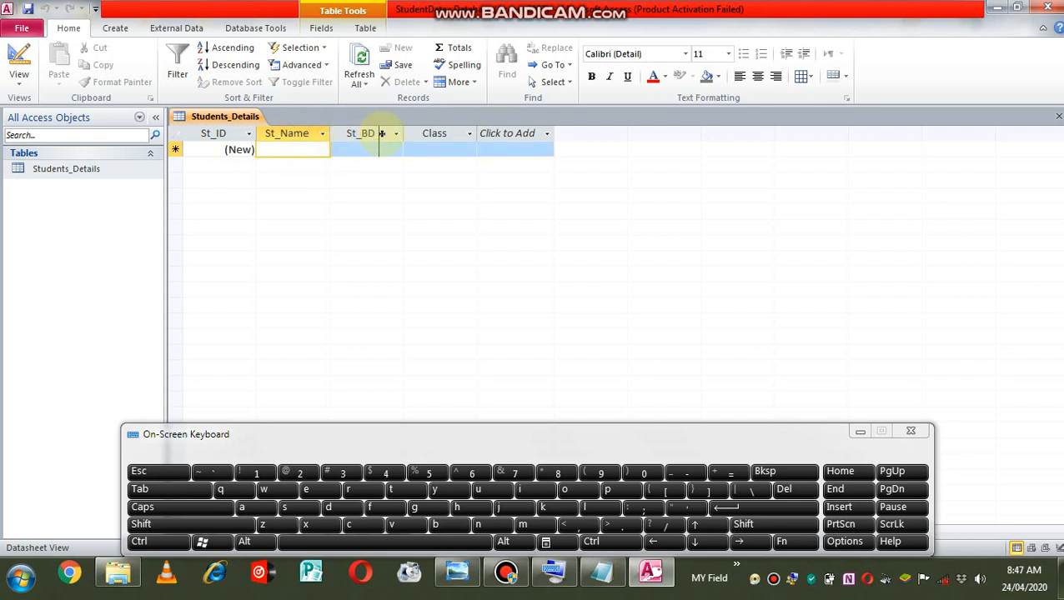
drag(402, 133, 404, 134)
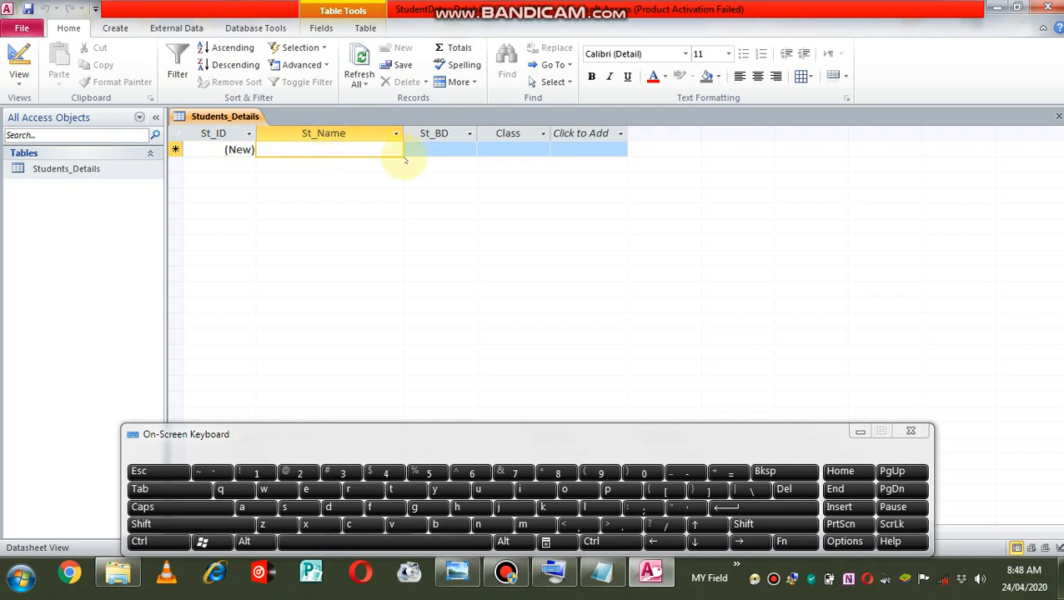
click(396, 135)
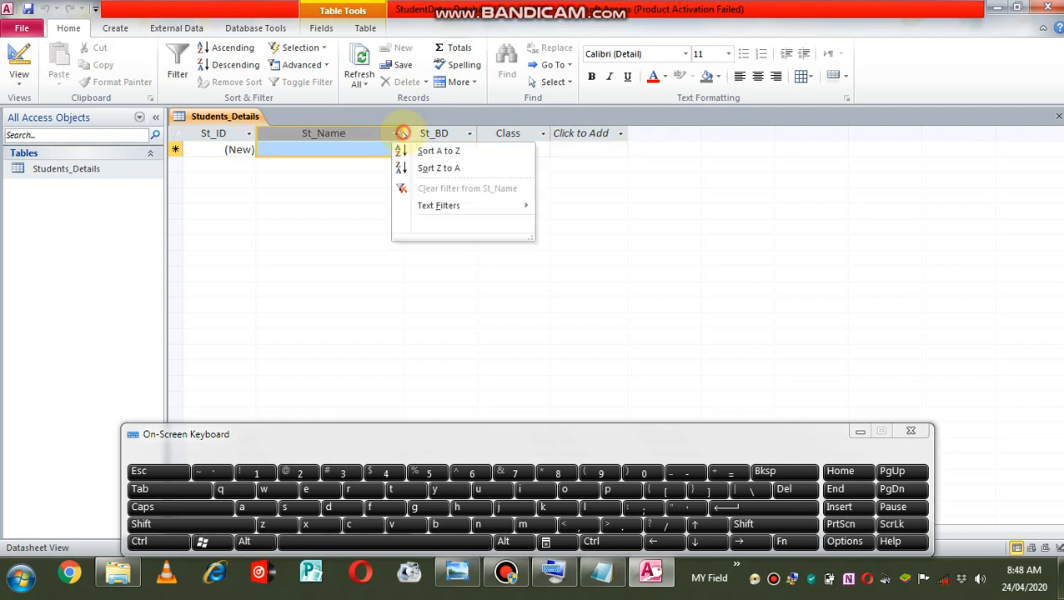
click(388, 143)
click(383, 148)
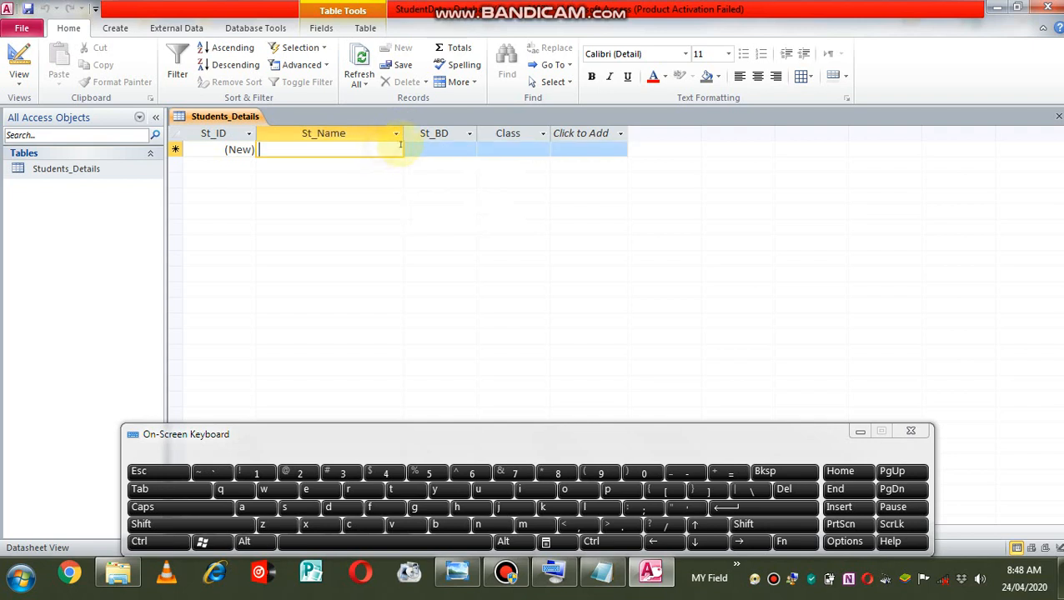
drag(403, 135, 411, 135)
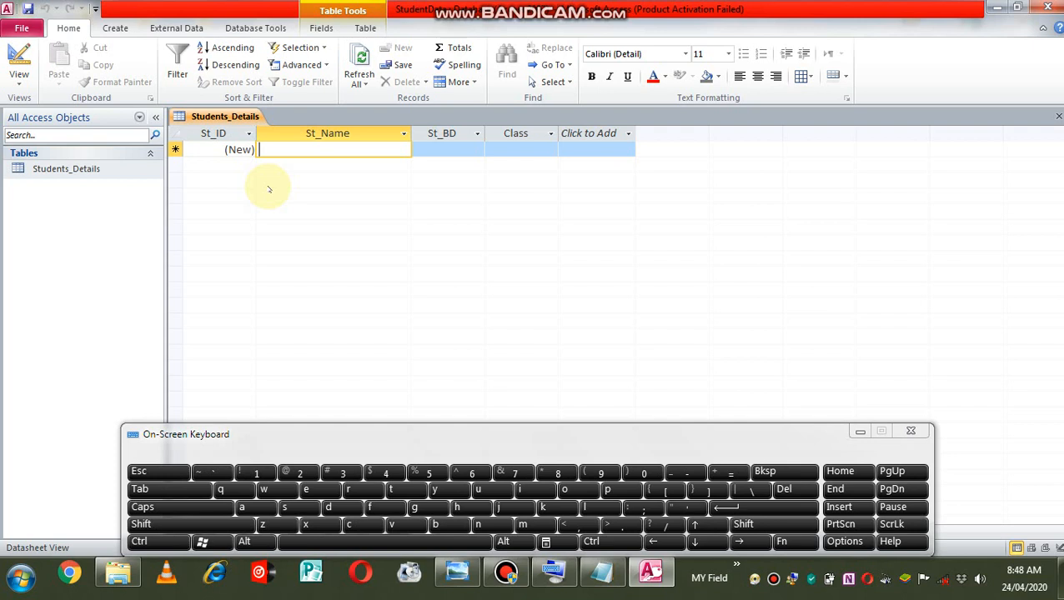
Step: Enter the student's name in St_Name of the first record and dismiss the Windows colour scheme prompt
text(Ol)
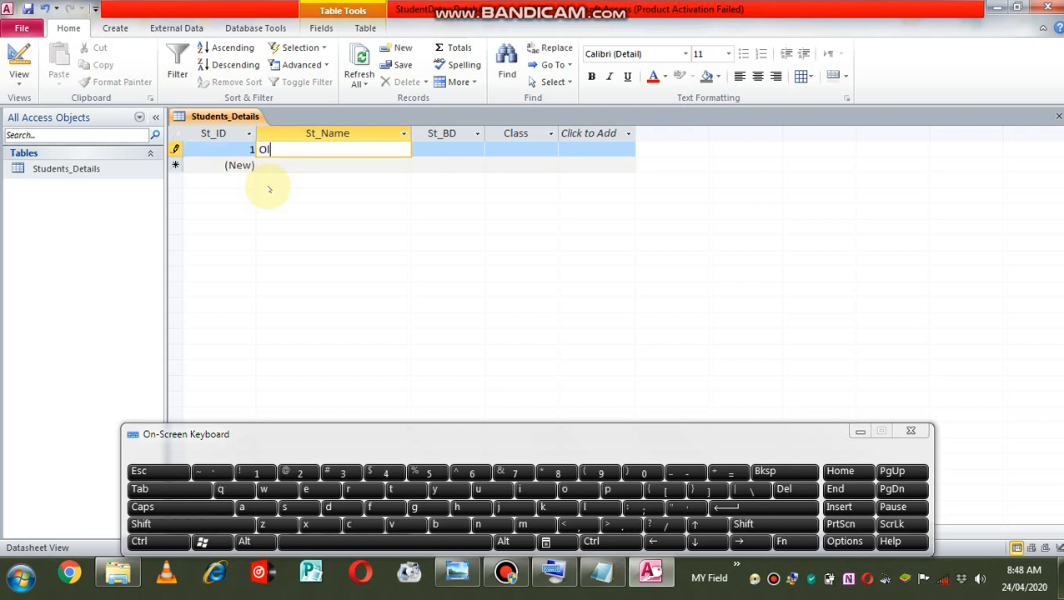
text(ivier)
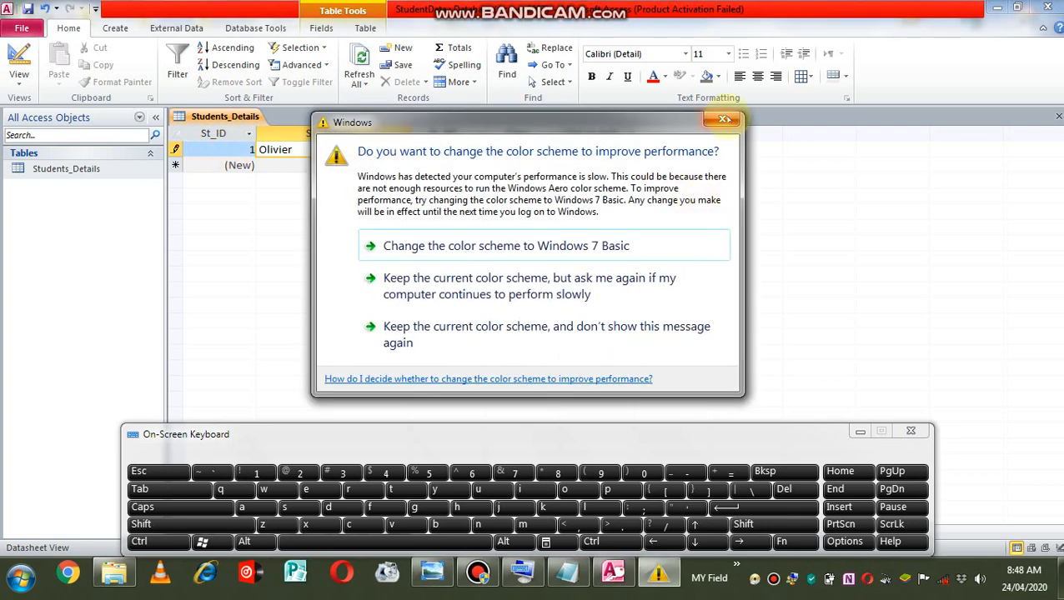
click(724, 120)
Step: Pick the first student's date of birth in St_BD using the date picker
click(451, 149)
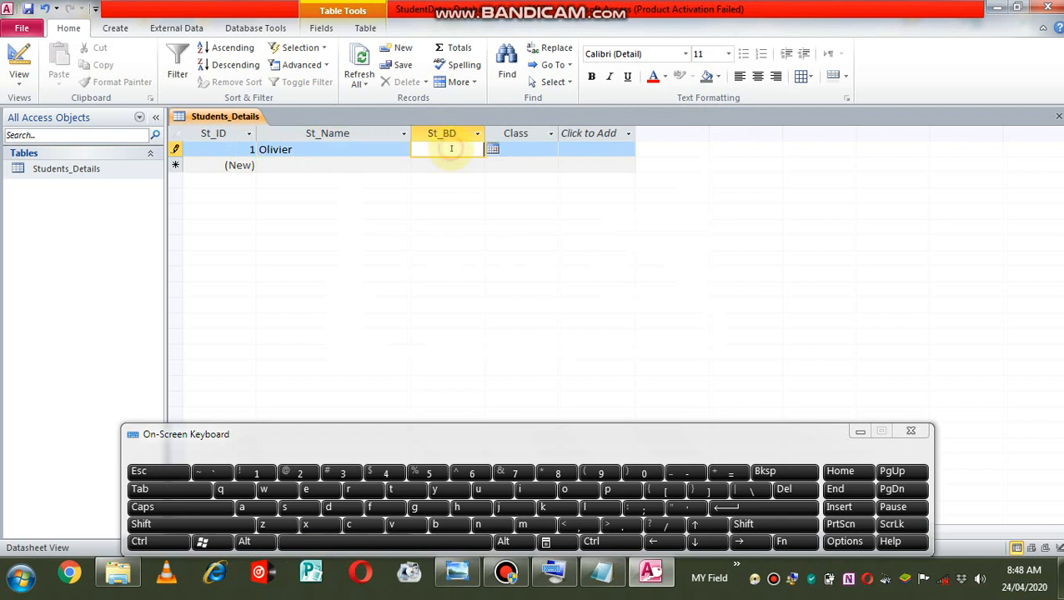
click(493, 147)
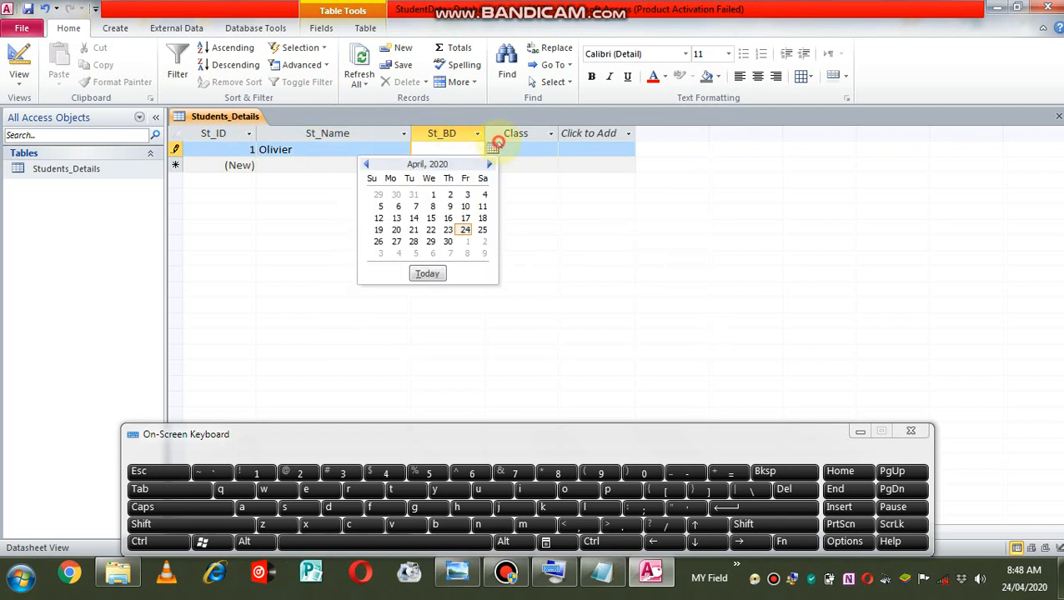
click(367, 164)
click(367, 164)
click(367, 164)
click(367, 164)
click(367, 164)
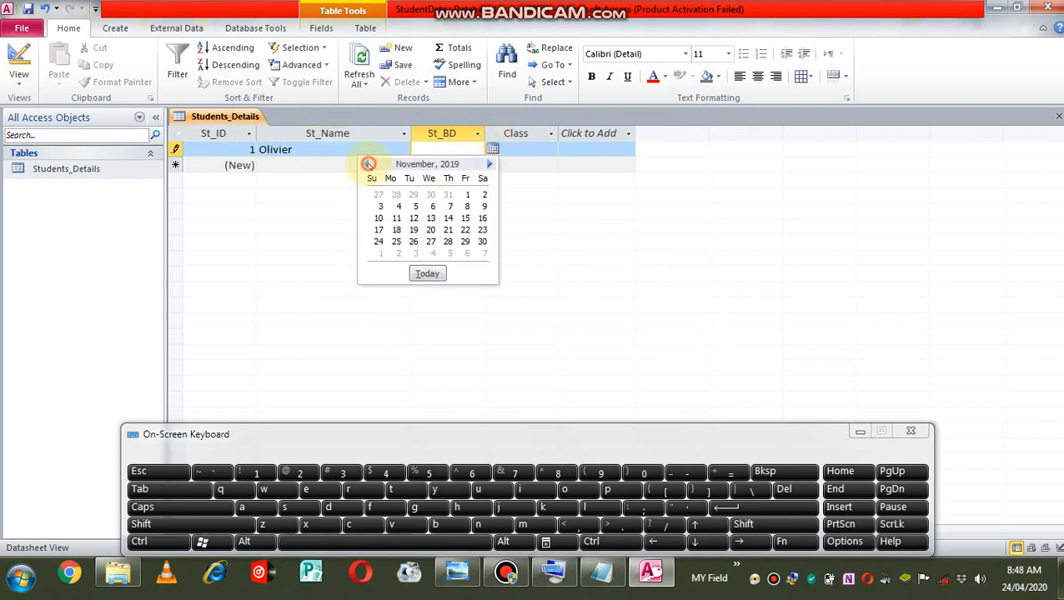
double_click(367, 164)
double_click(367, 164)
double_click(368, 165)
click(369, 165)
click(369, 166)
click(370, 166)
click(370, 167)
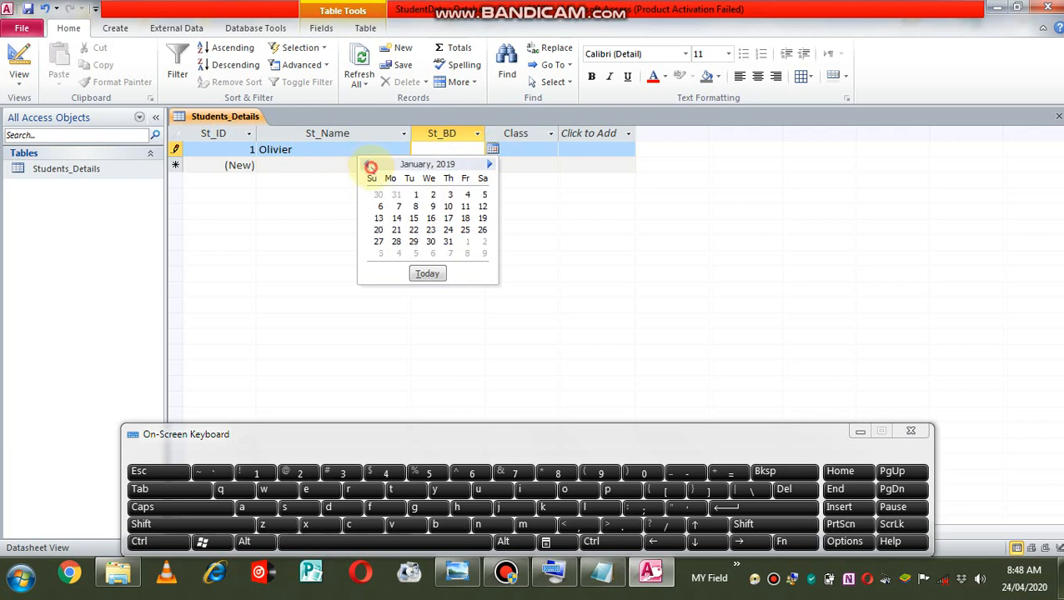
click(367, 165)
click(368, 165)
click(368, 166)
click(368, 165)
click(367, 165)
click(367, 165)
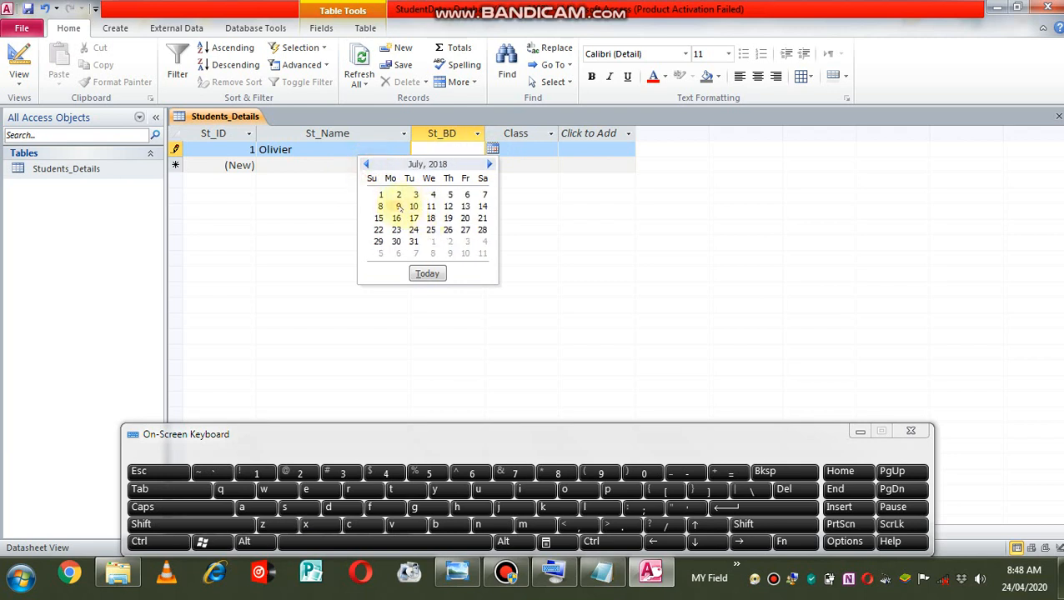
click(398, 207)
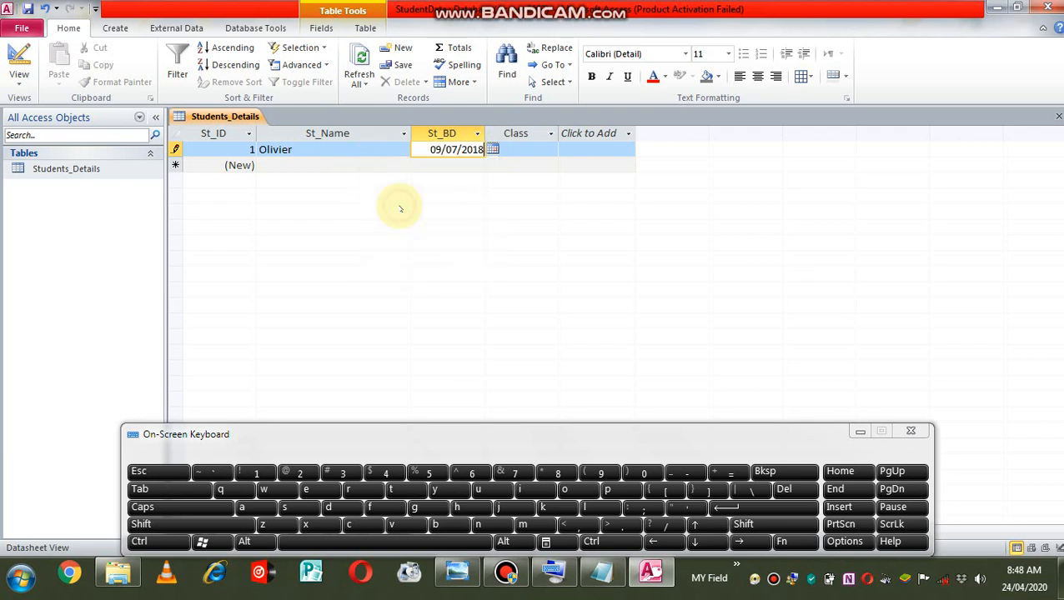
Step: Set the first student's Class to P1 from the lookup list and move on to the new record
click(532, 151)
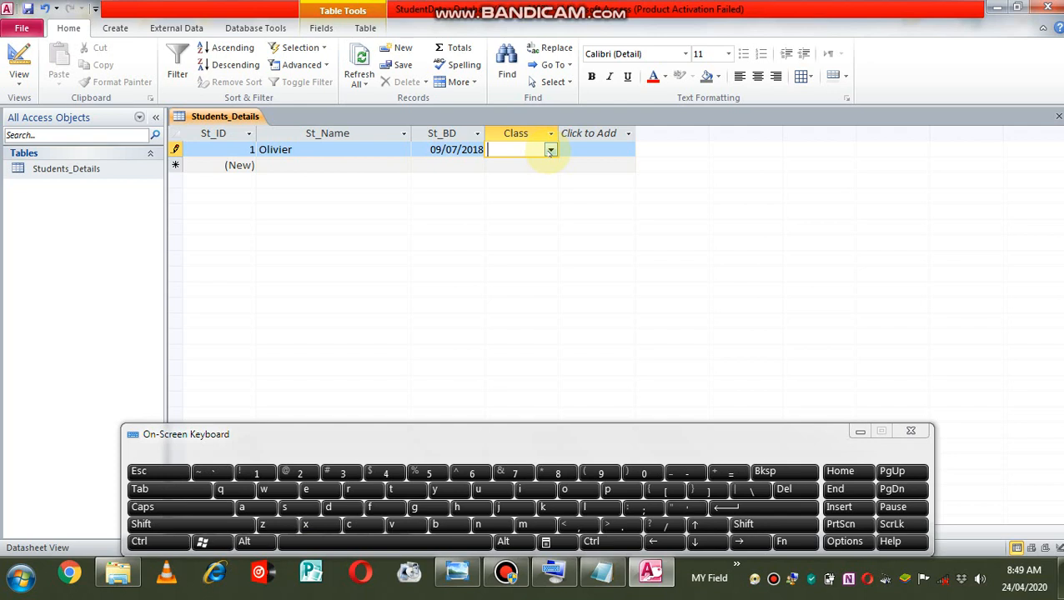
click(550, 150)
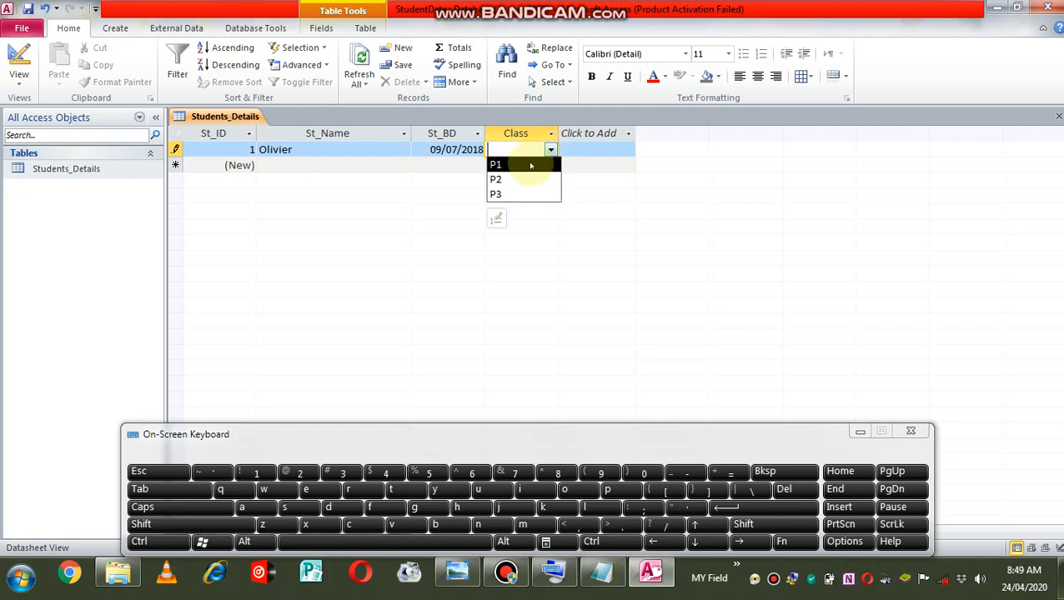
click(523, 166)
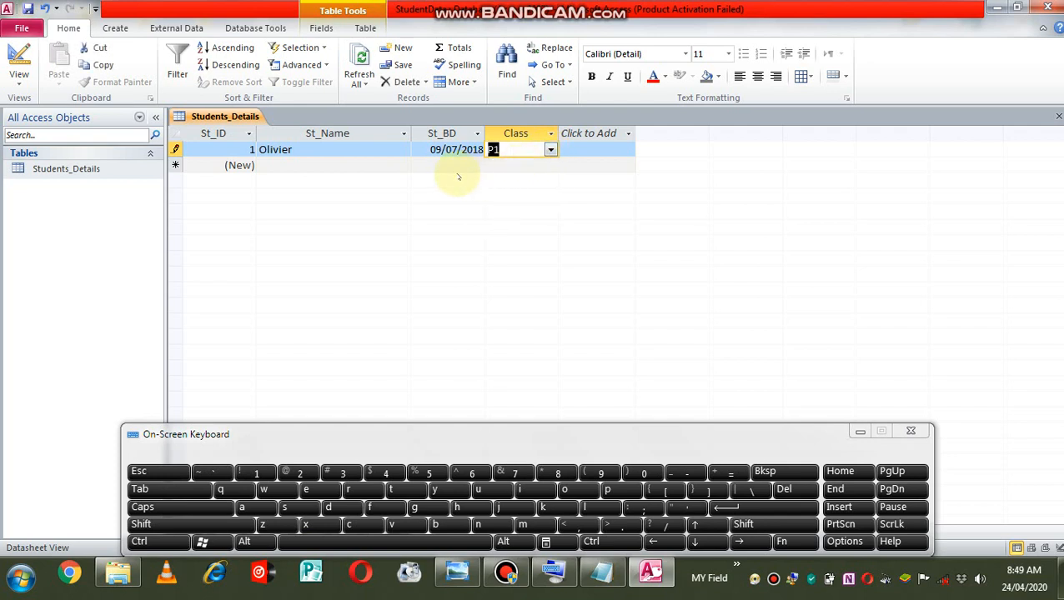
click(166, 491)
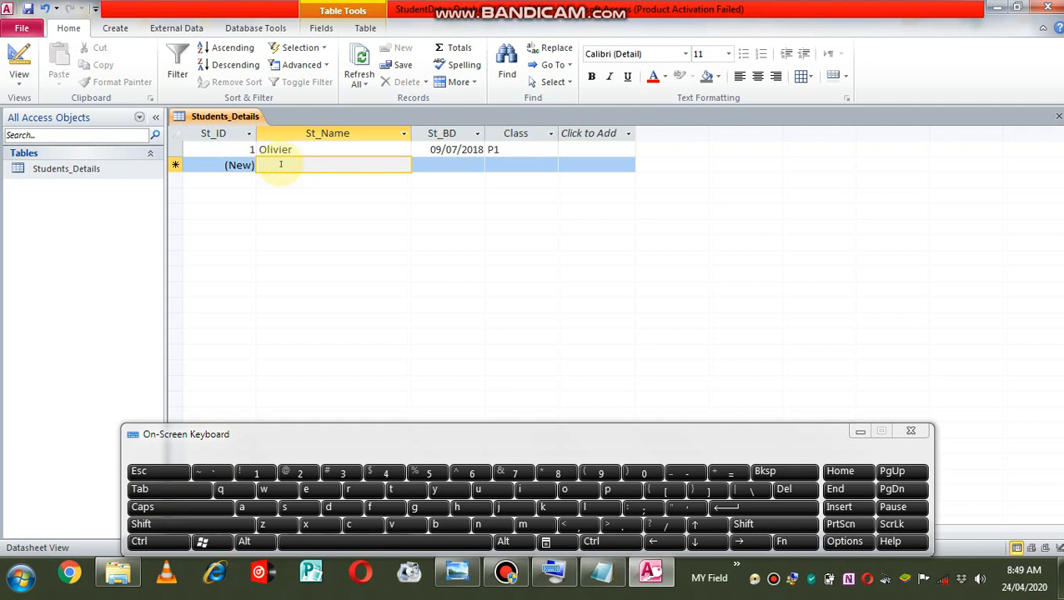
Step: Add a second record with the student's name and pick the date of birth in St_BD from the calendar
text(Je)
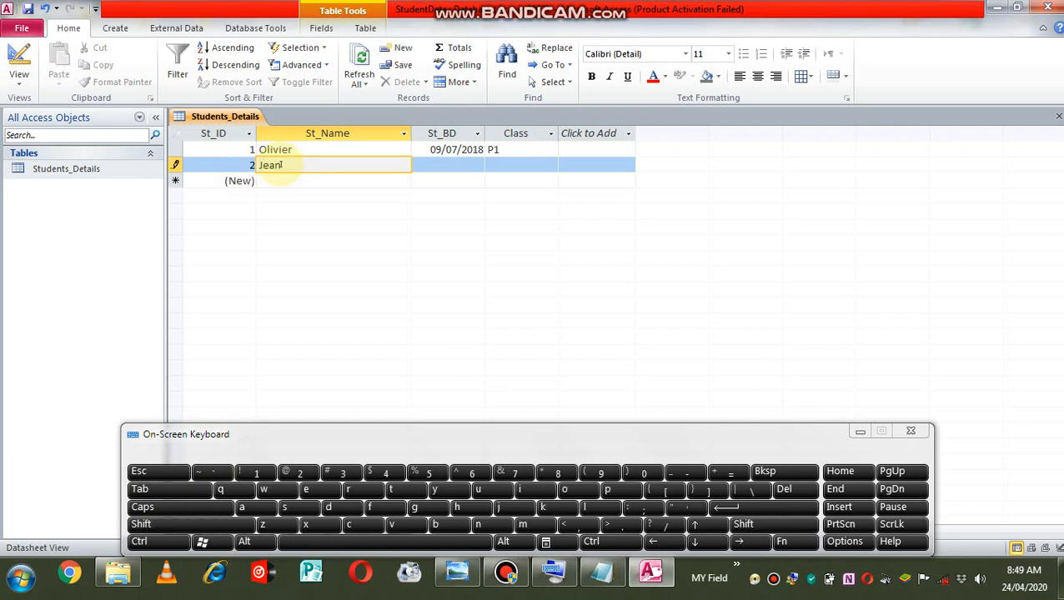
text(an Pier)
click(450, 166)
click(492, 164)
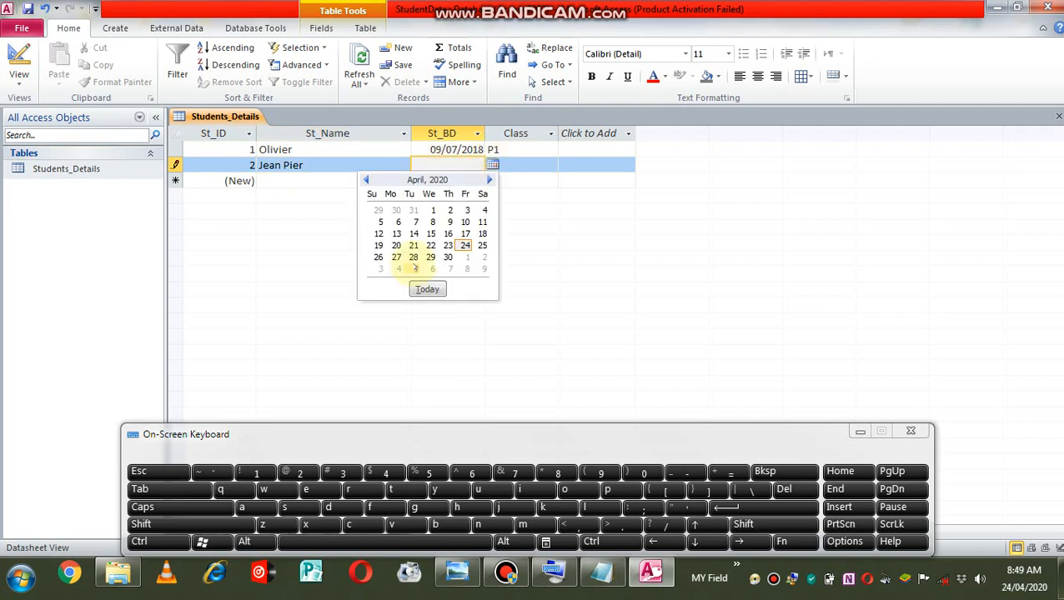
click(366, 180)
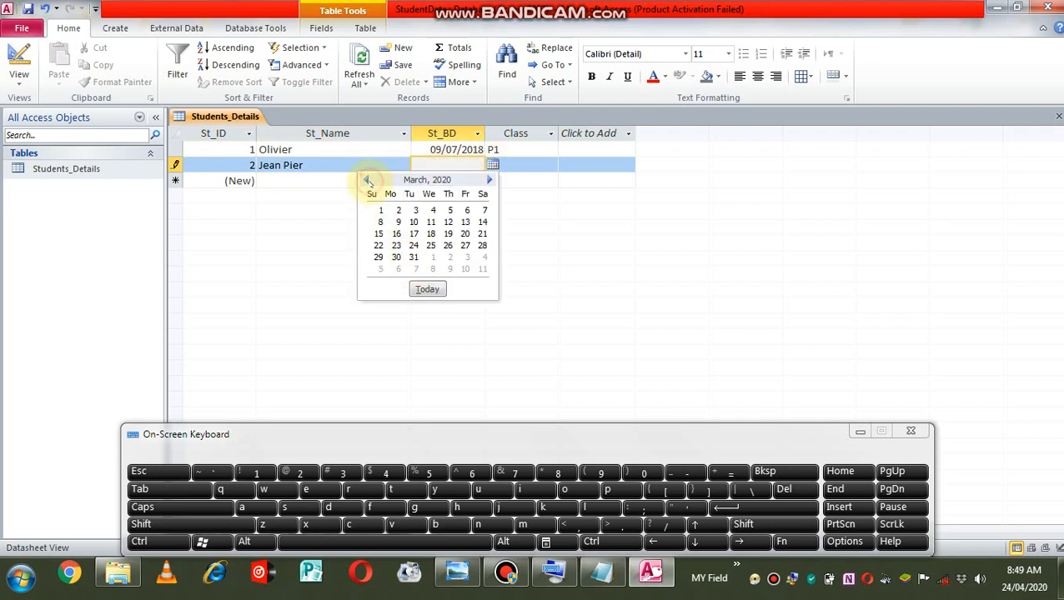
click(366, 180)
click(366, 180)
click(366, 181)
click(366, 180)
click(366, 180)
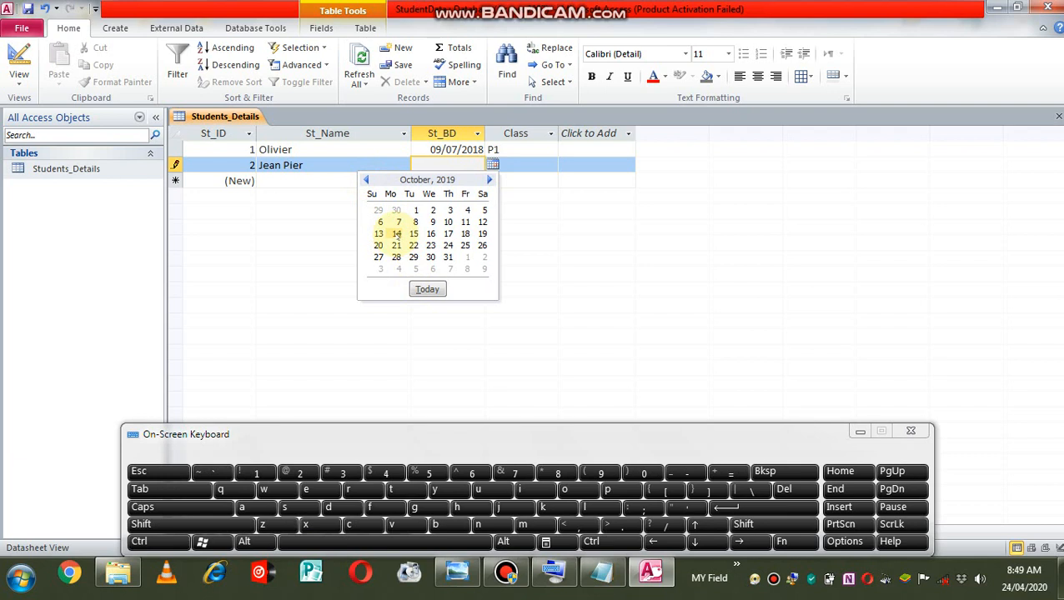
click(397, 235)
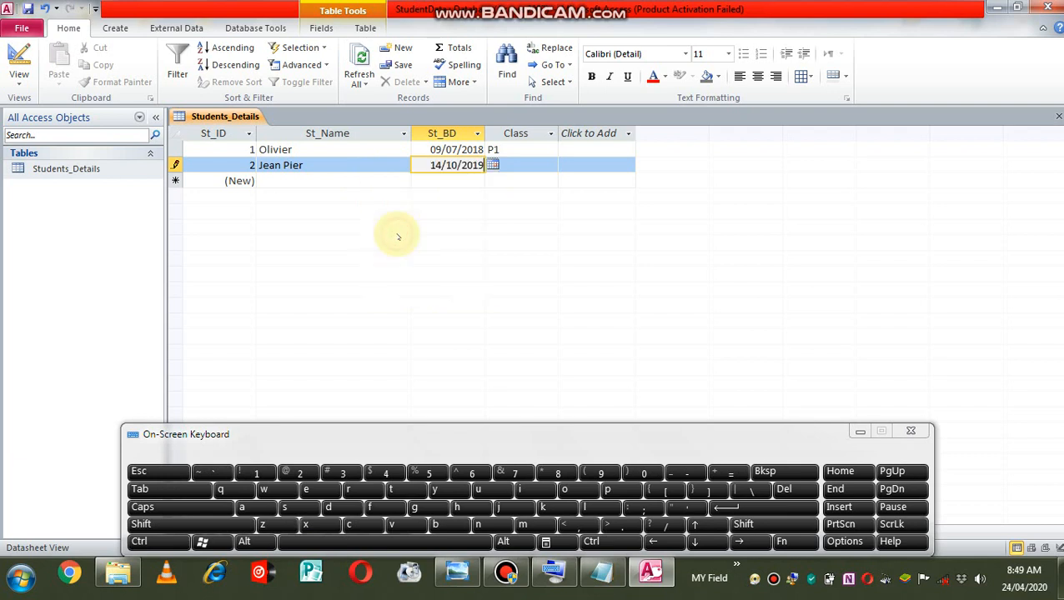
Step: Set the second student's Class to P3 from the lookup list
click(532, 165)
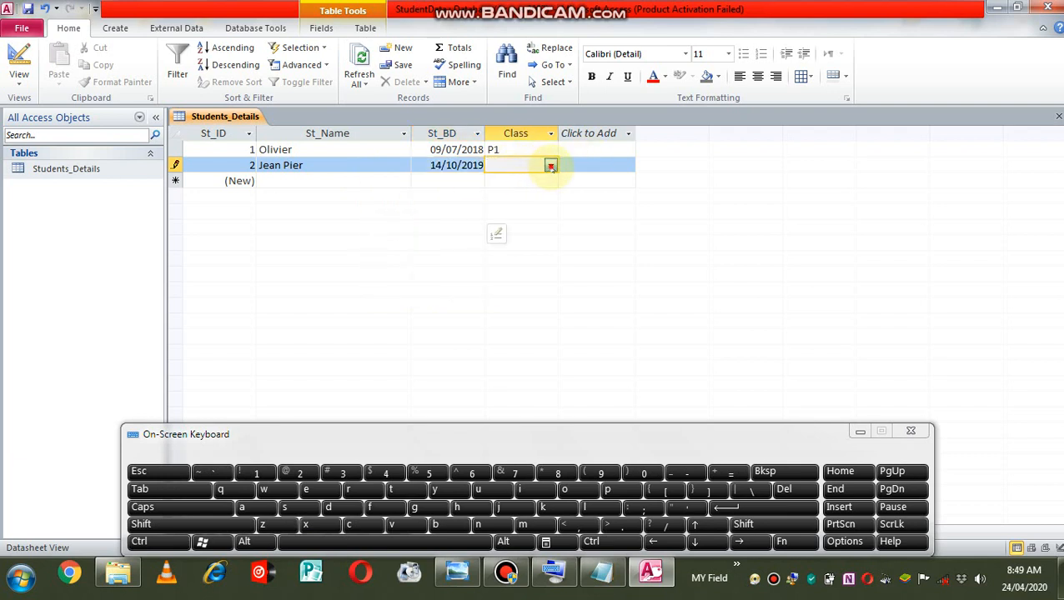
click(551, 166)
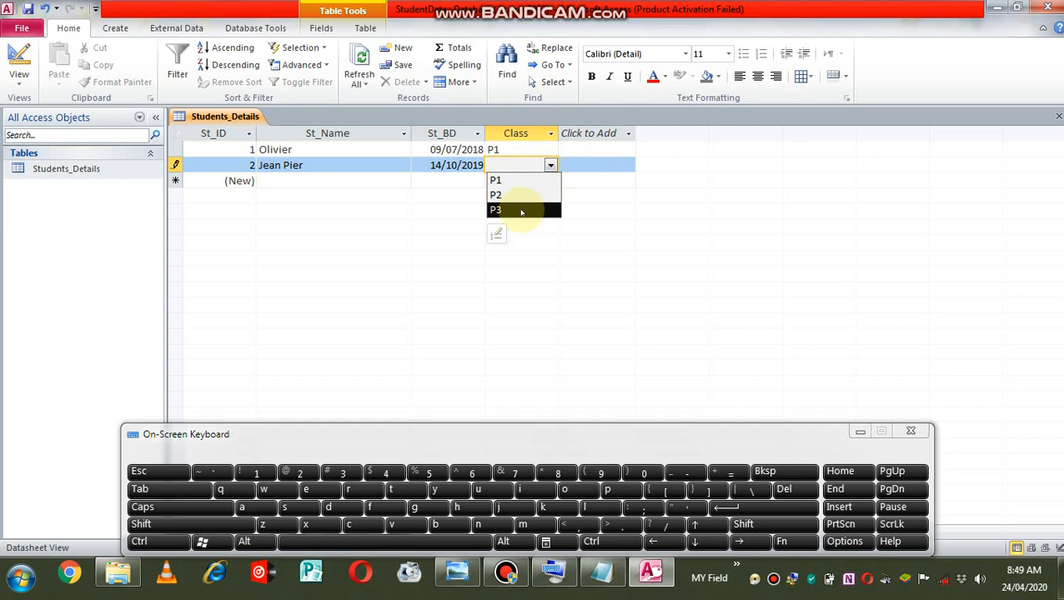
click(522, 210)
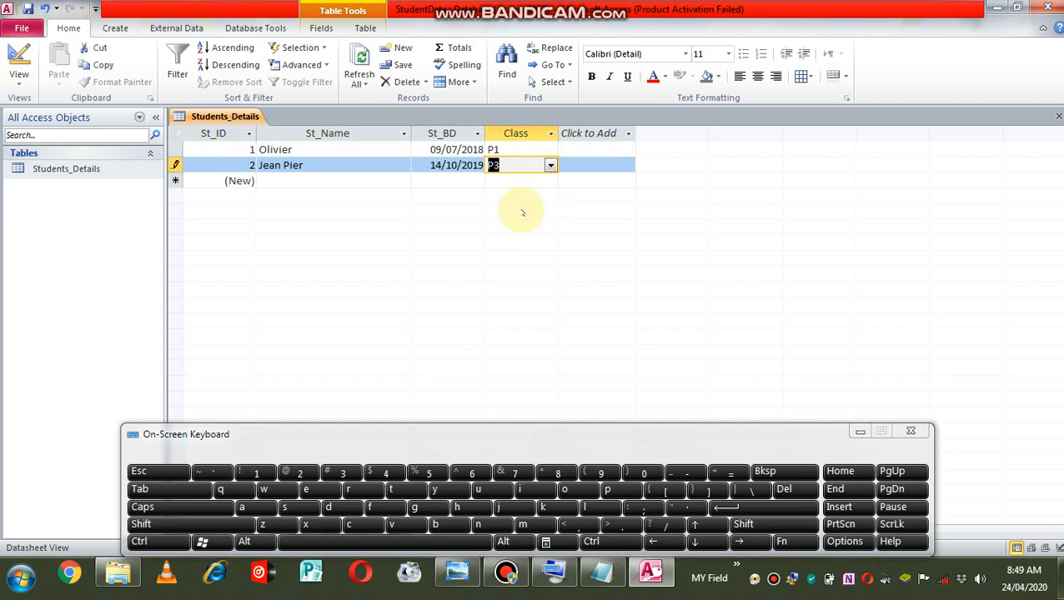
Step: Save and close the Students_Details table, dismissing the Windows colour scheme prompt, and reopen it from the table list
click(27, 9)
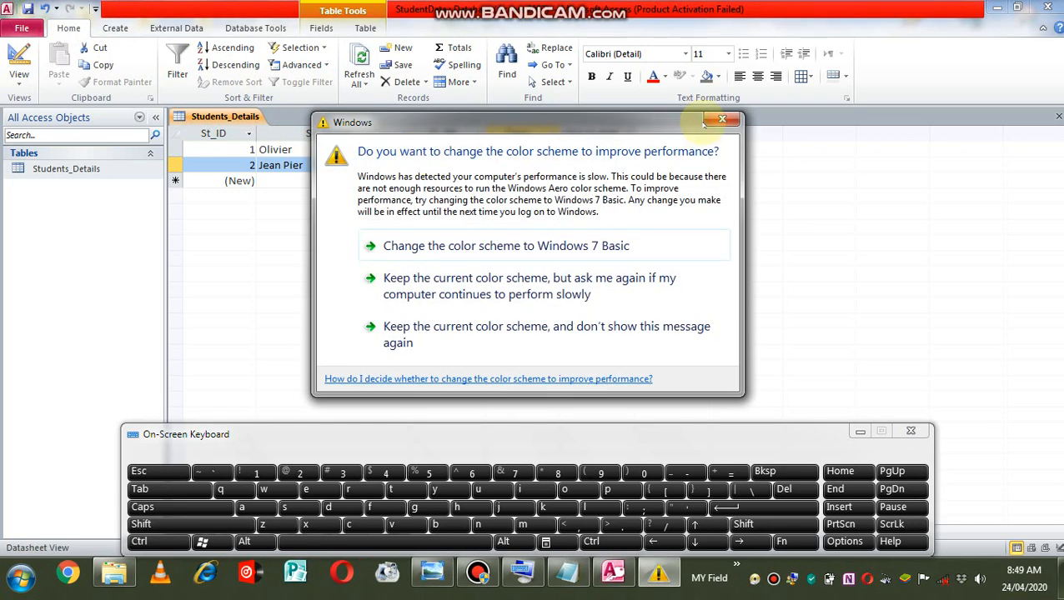
click(723, 119)
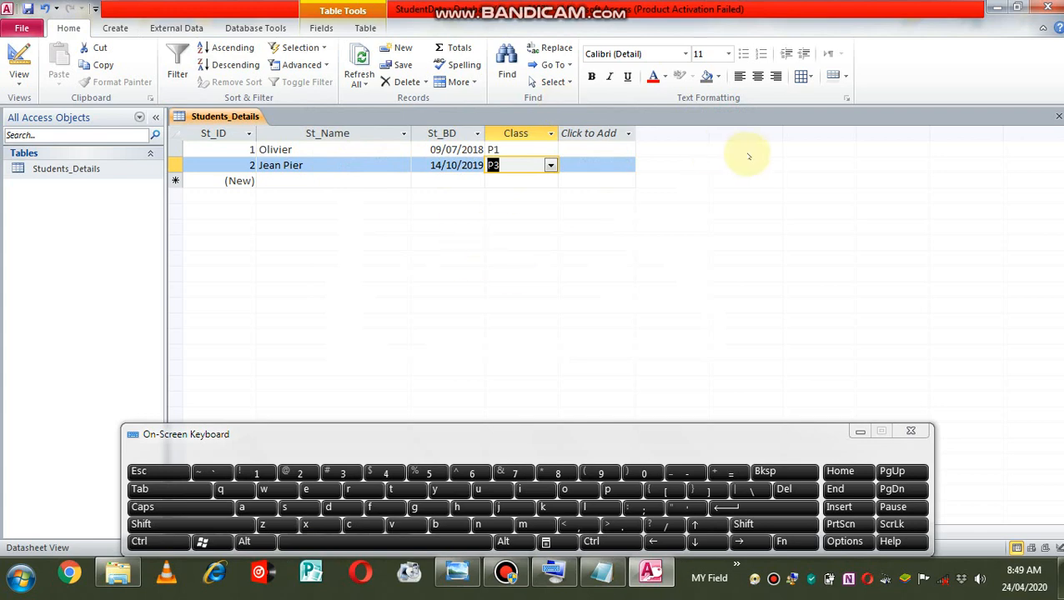
click(1058, 115)
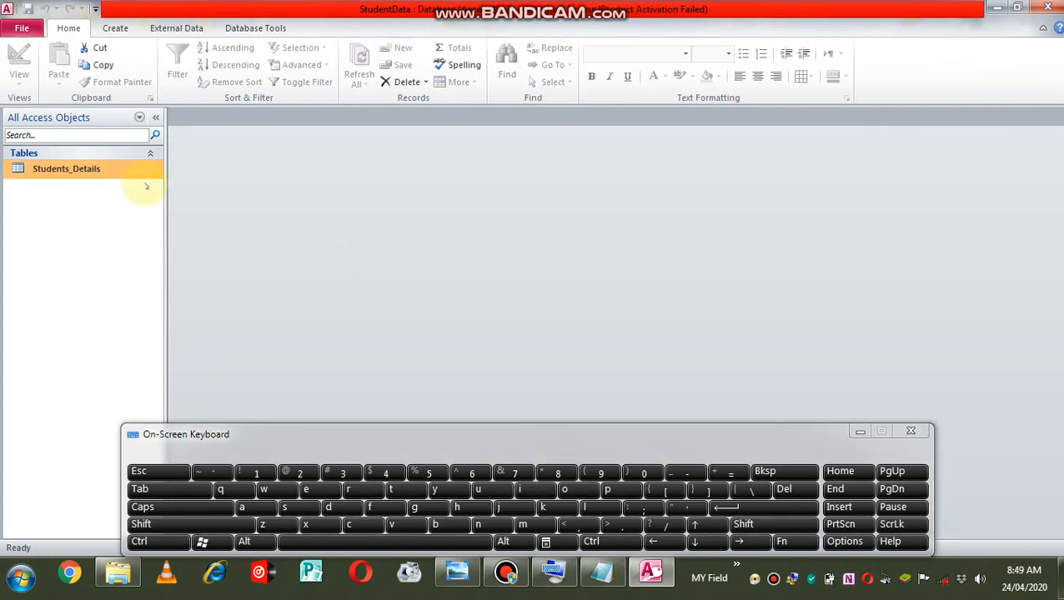
double_click(97, 176)
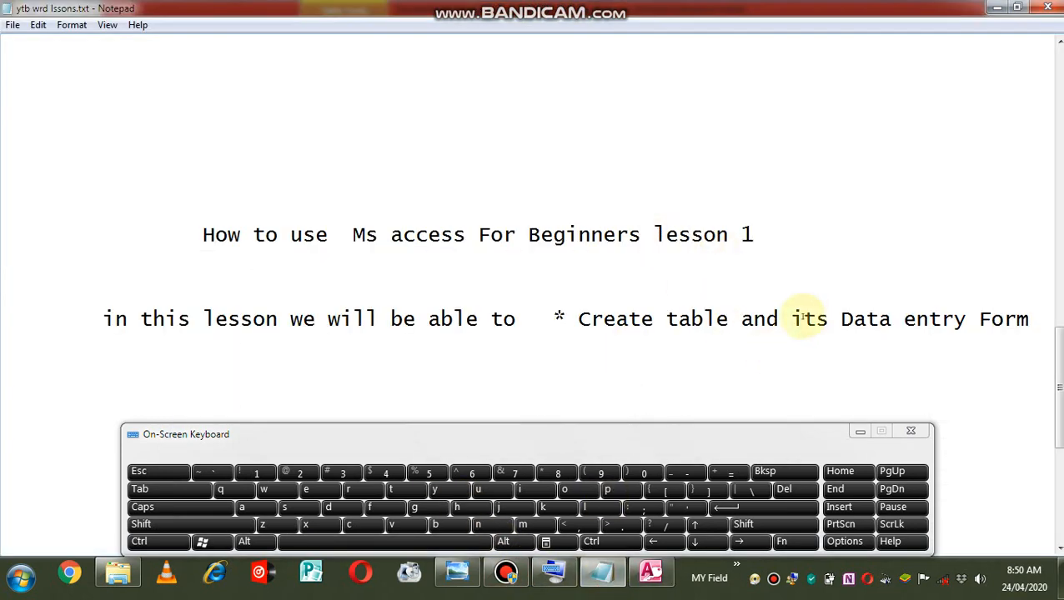
Step: Switch to the Notepad lesson notes and change the lesson number in the heading to 1A
drag(841, 319, 969, 337)
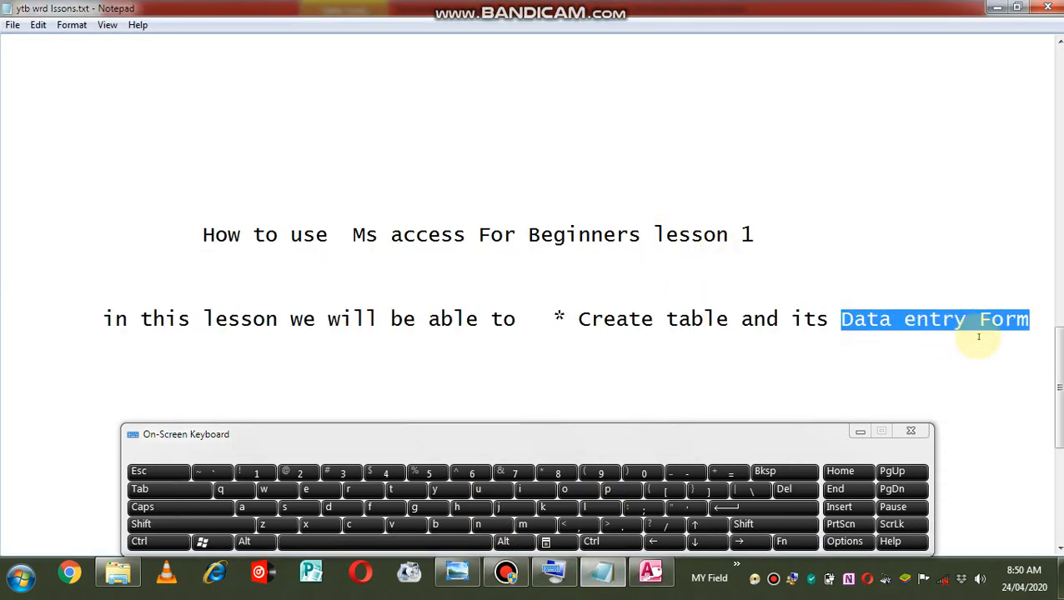
click(753, 236)
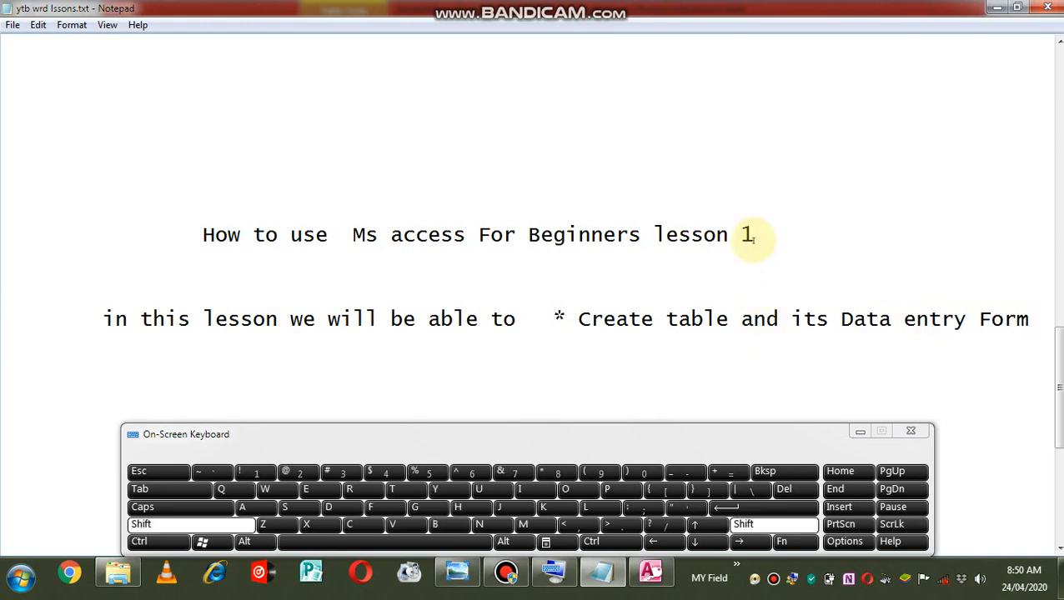
text(A)
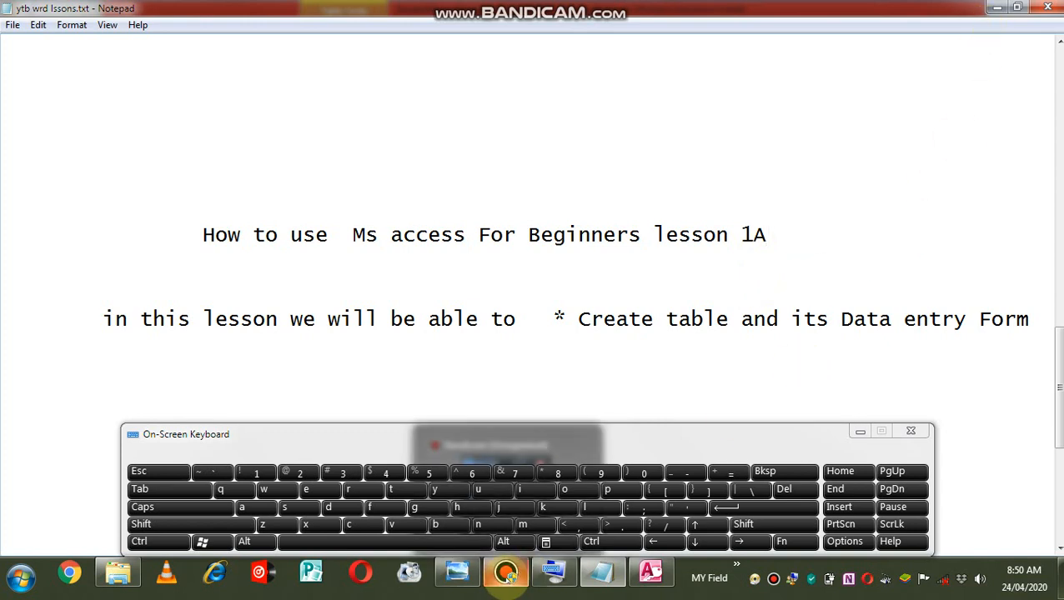
key(super)
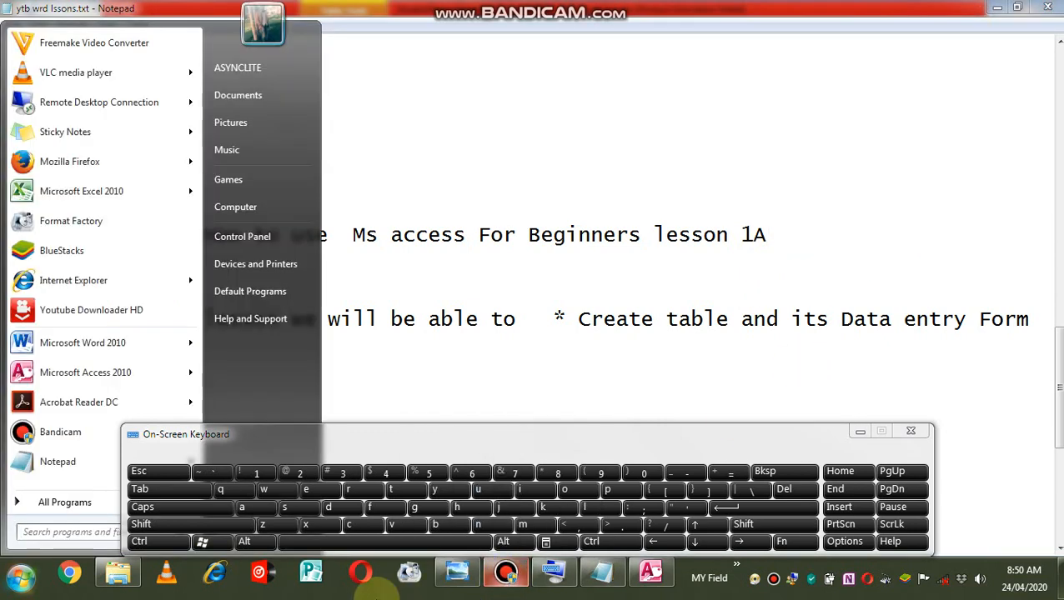
click(480, 395)
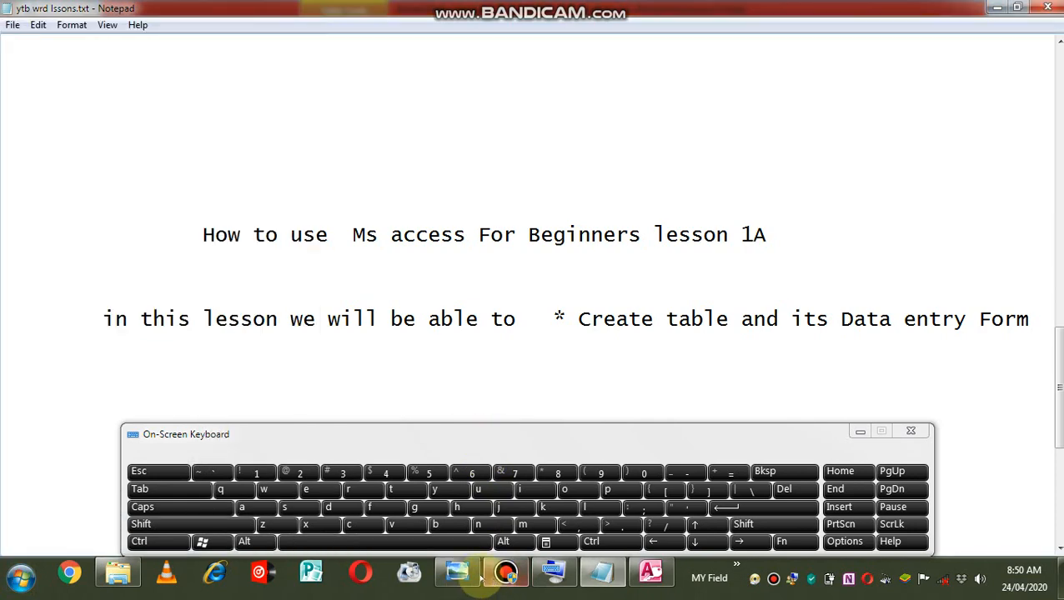
click(457, 572)
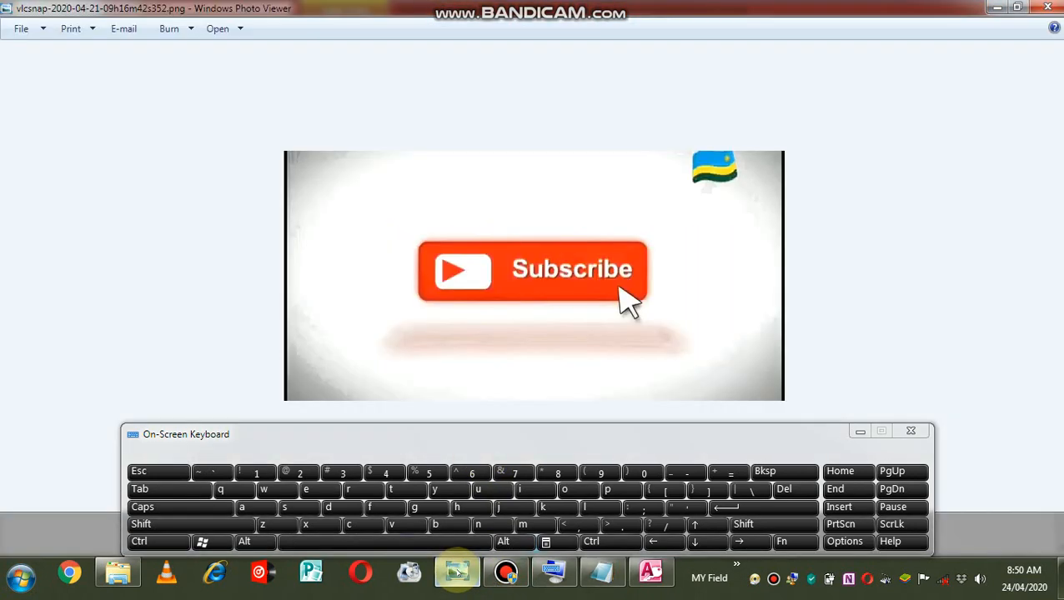
click(457, 572)
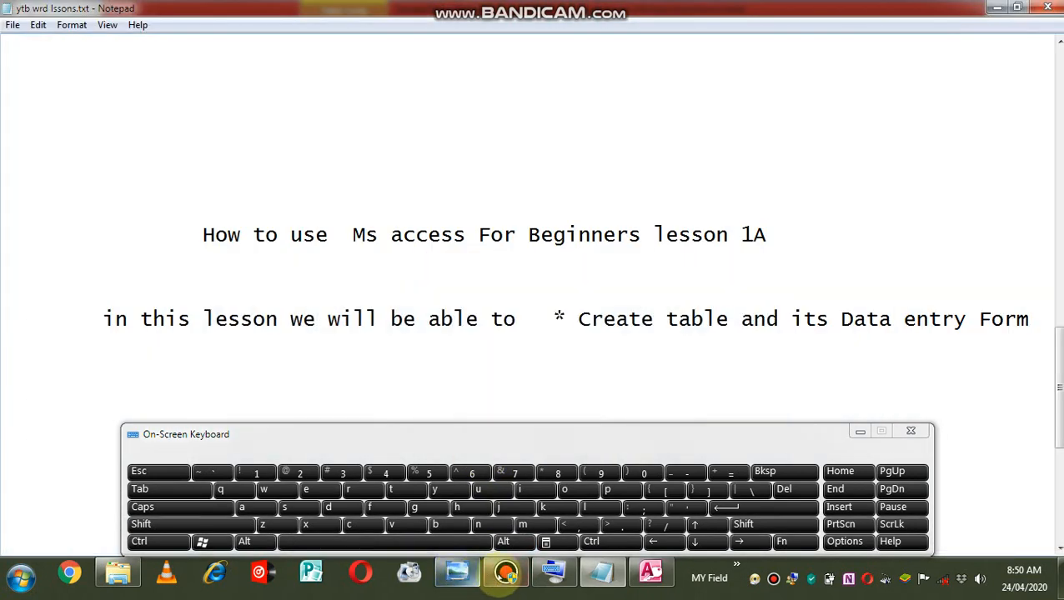